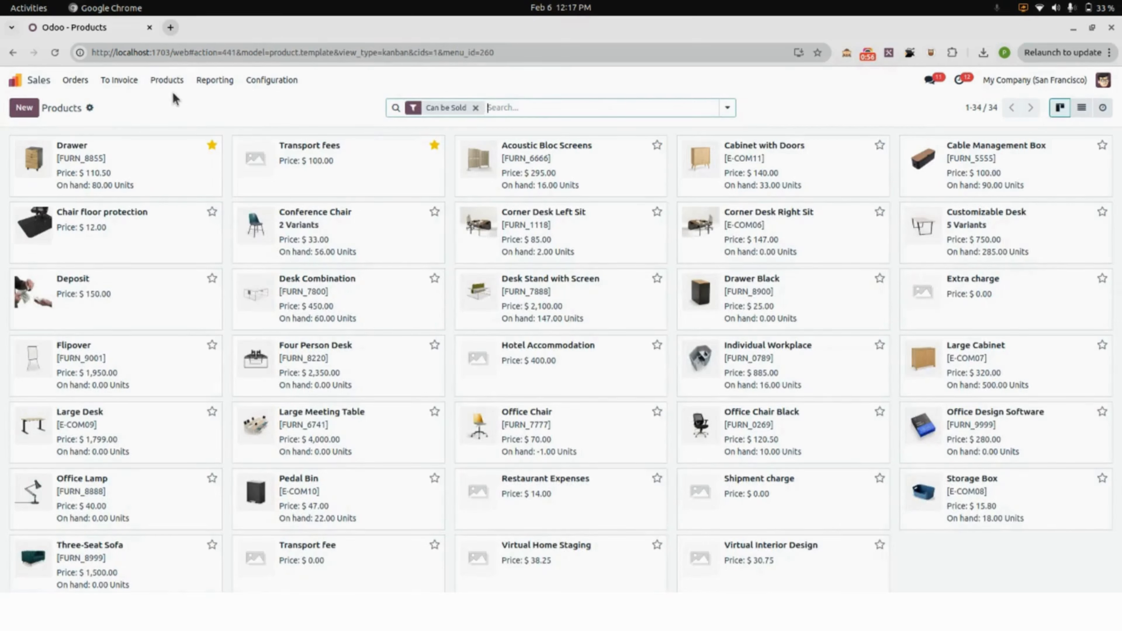
Open the Drawer product's category and review the options for its costing method and inventory valuation.
click(126, 173)
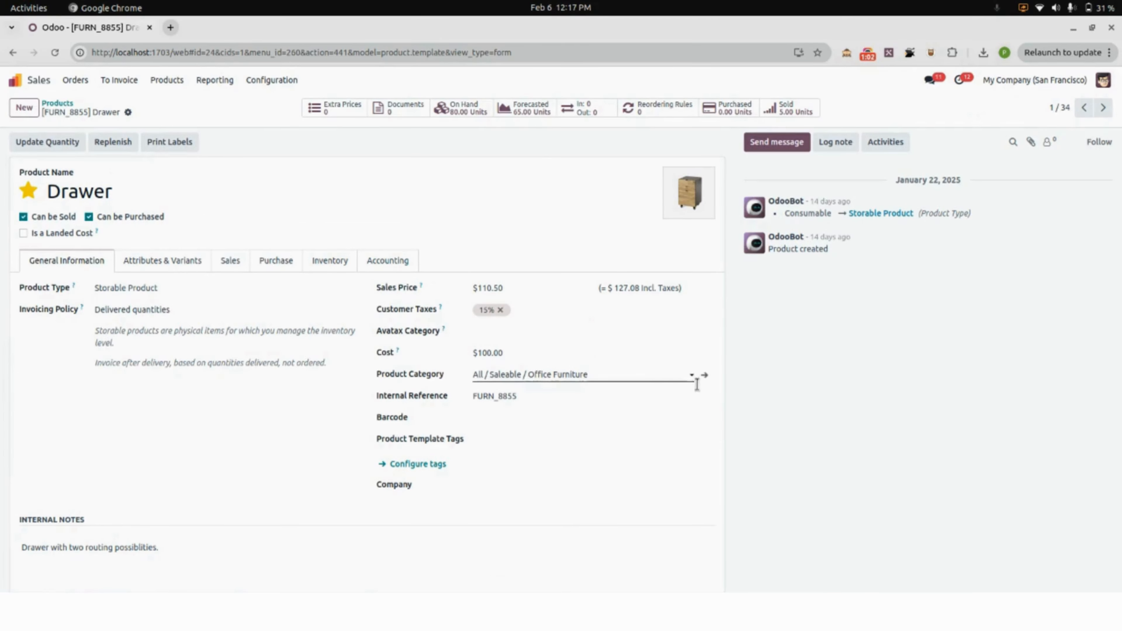
click(706, 375)
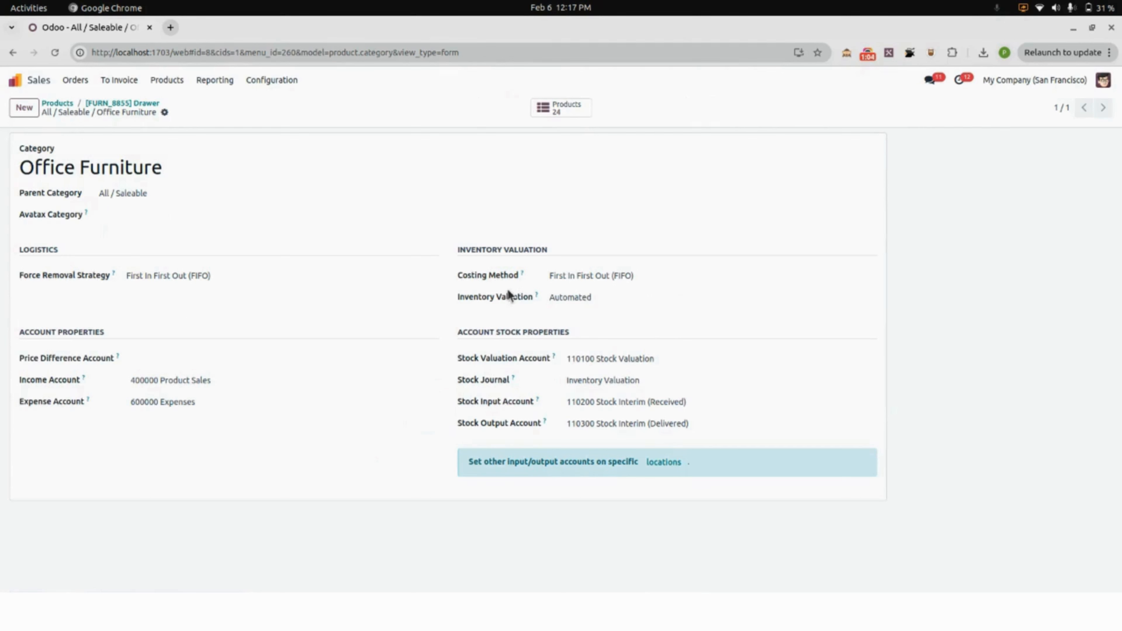
click(587, 277)
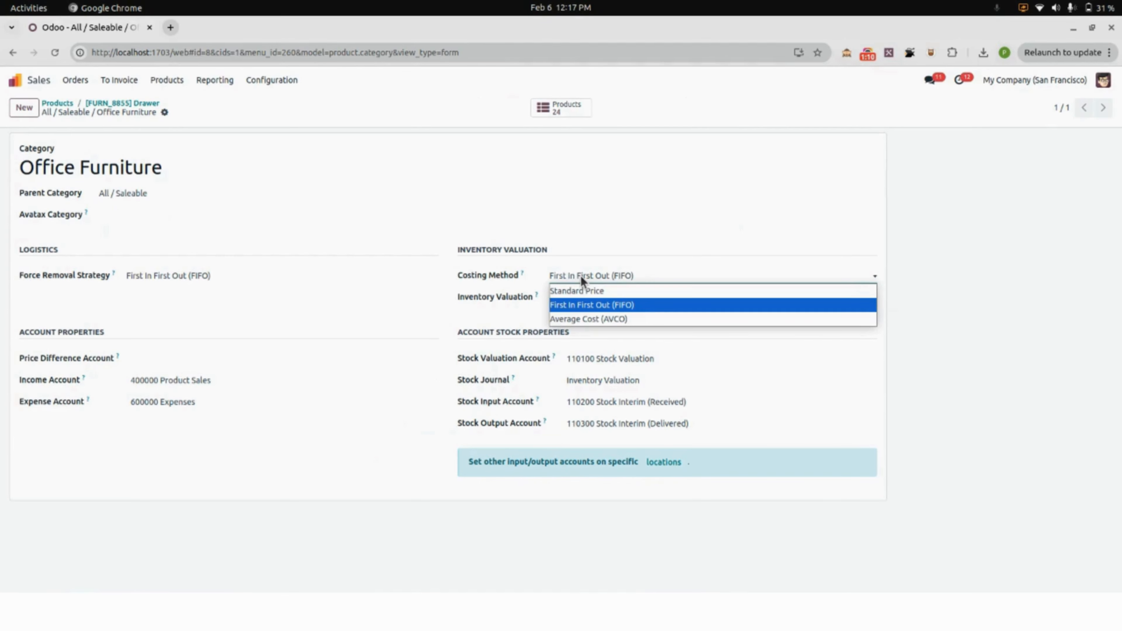
click(585, 275)
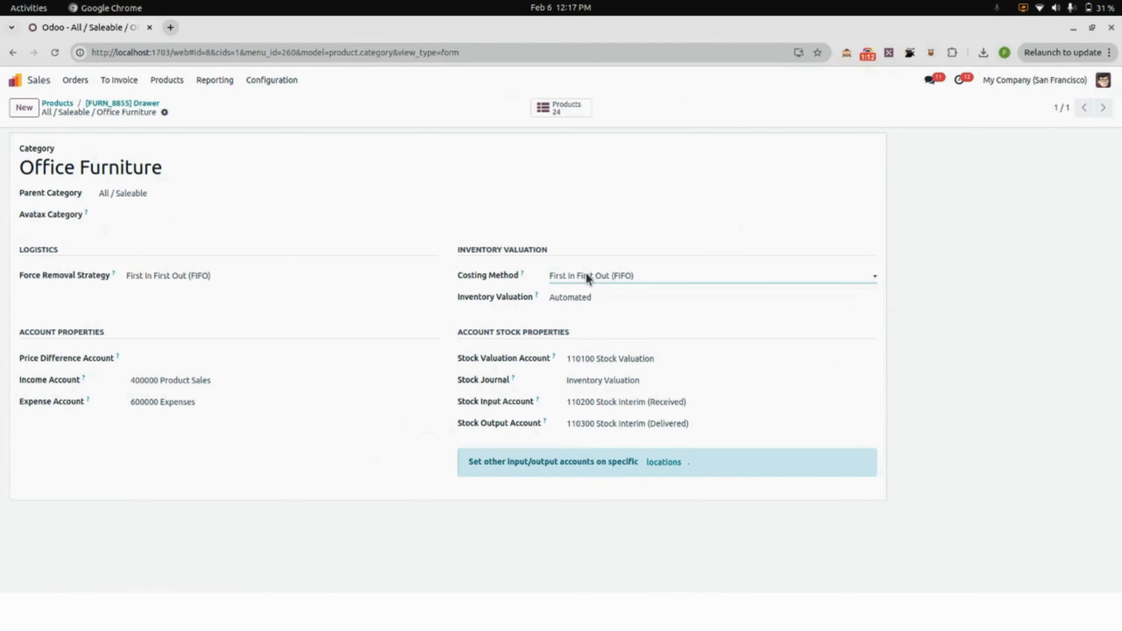
click(591, 301)
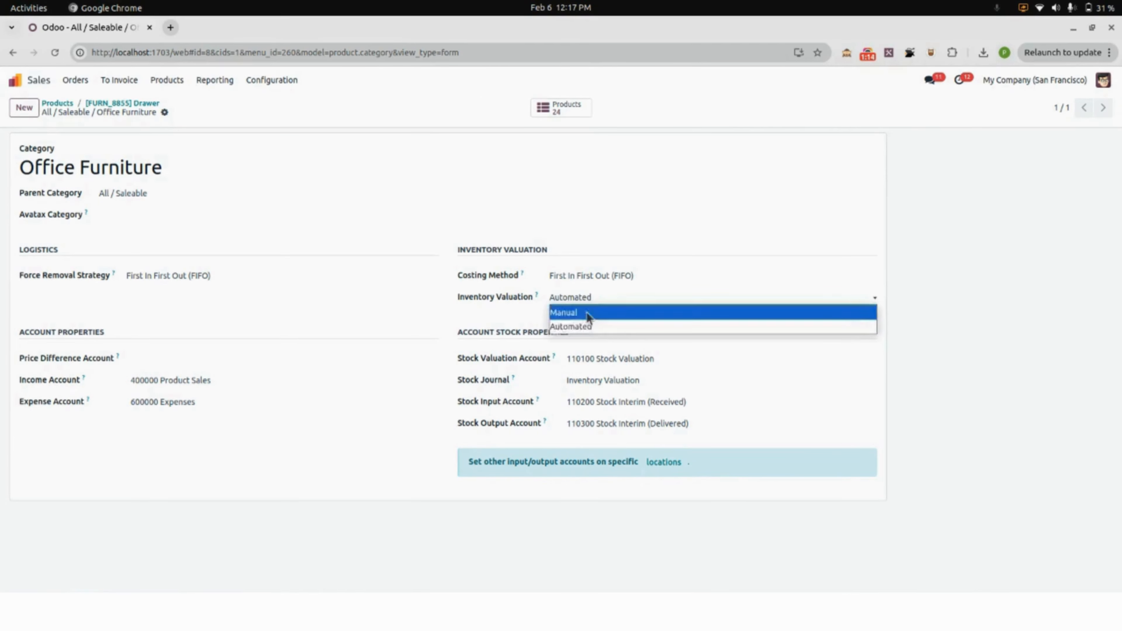
click(578, 328)
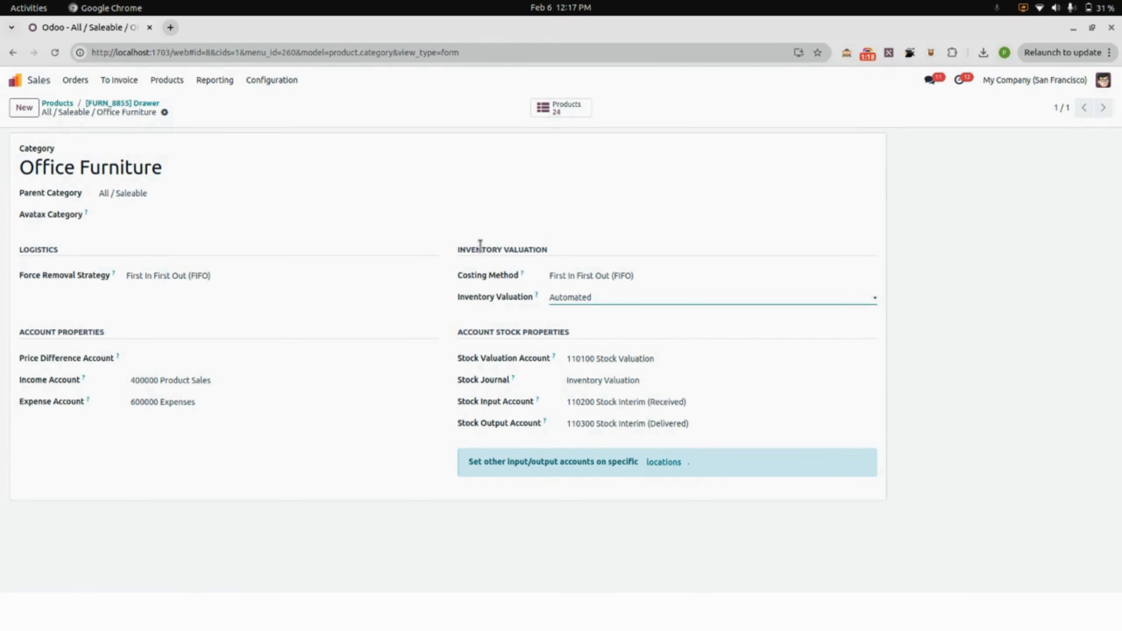
Return to the product list and open the Transport fees product to review its general information.
click(144, 106)
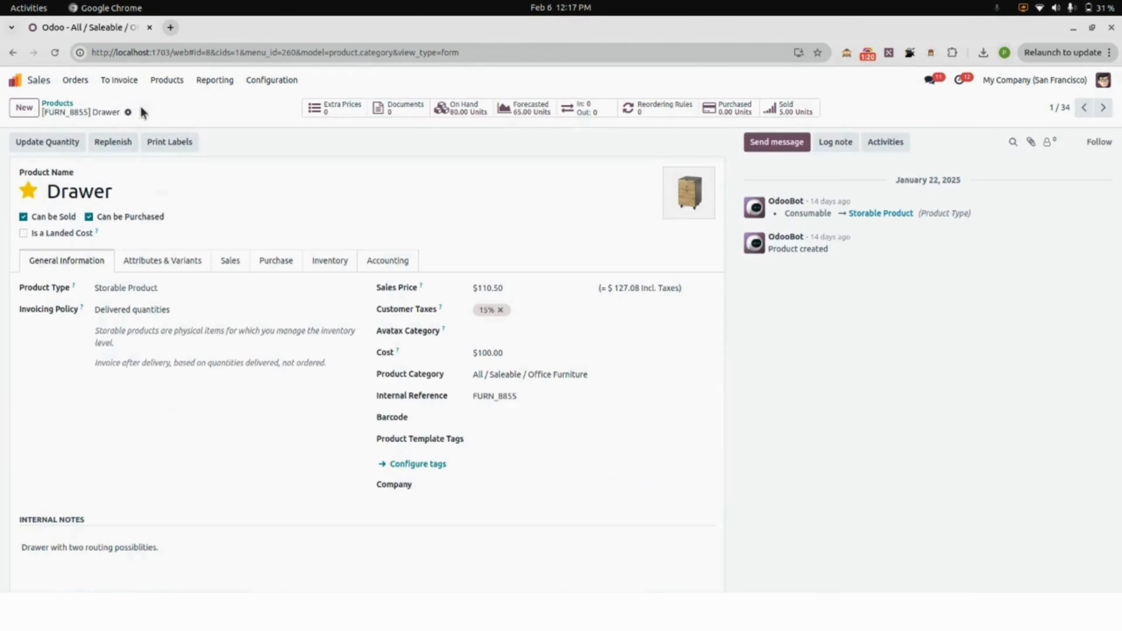
click(67, 107)
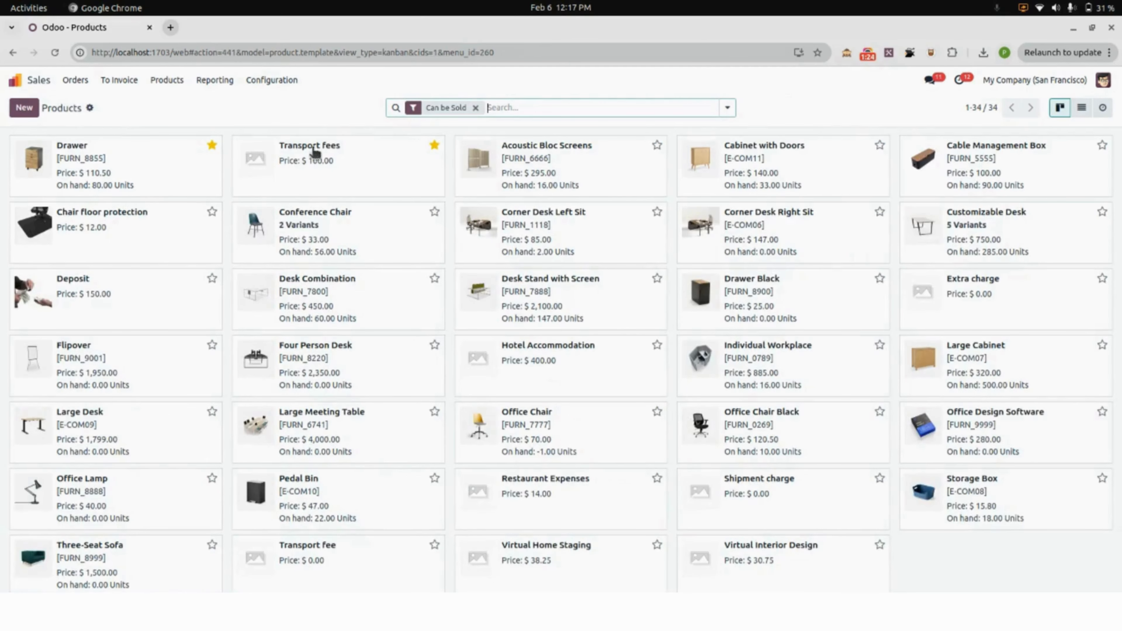
click(314, 170)
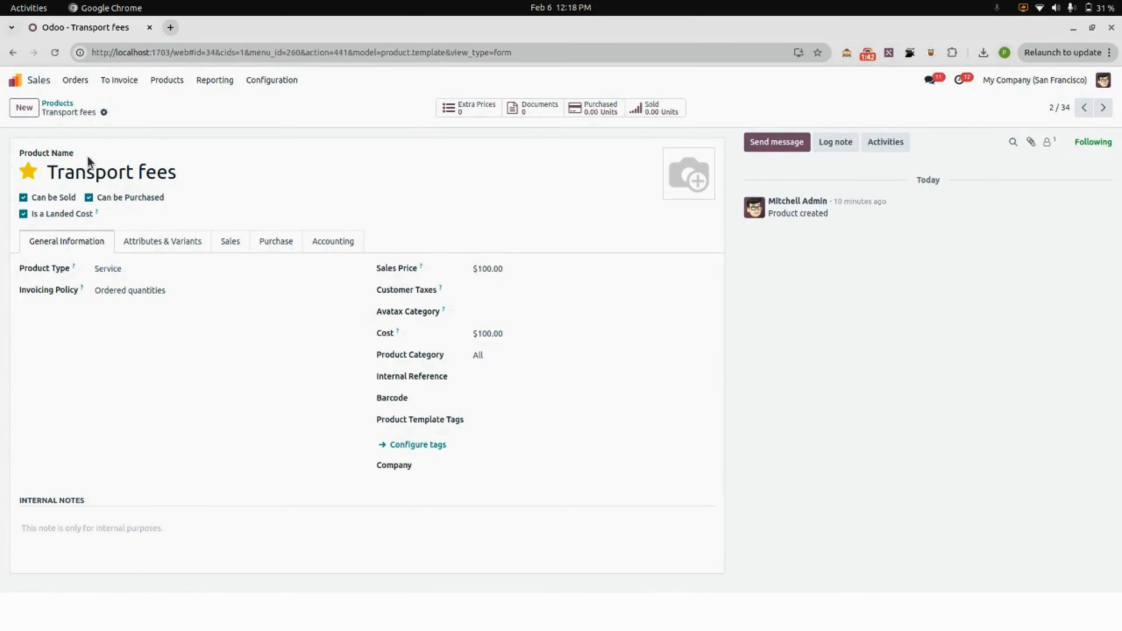
Create a new sales quotation for the customer Azure Interior.
click(77, 86)
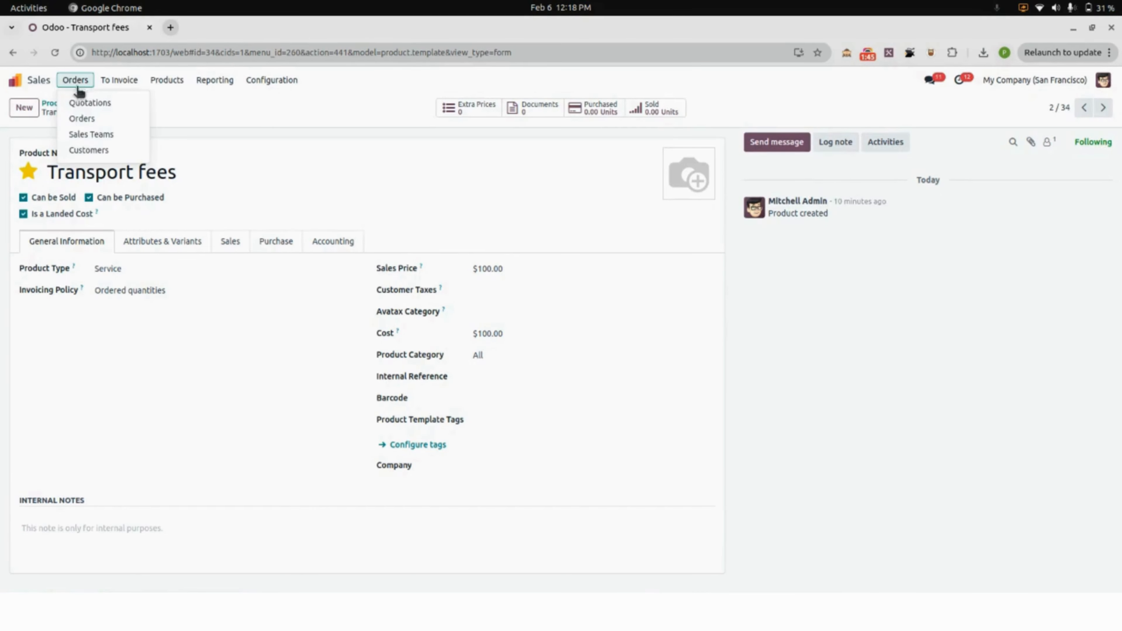
click(82, 104)
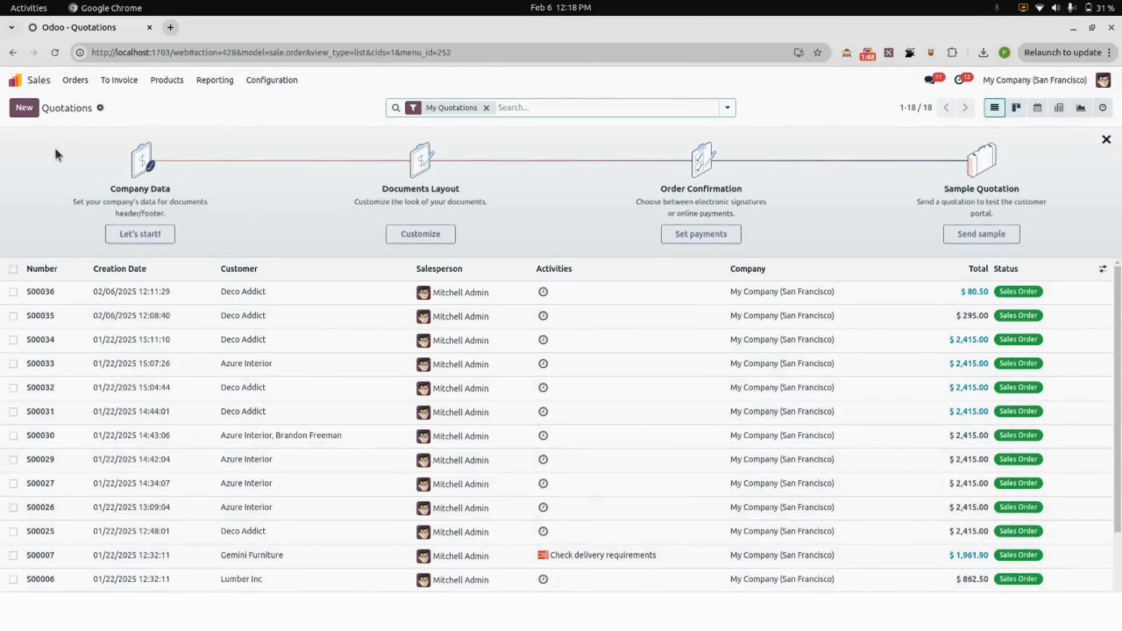
click(24, 108)
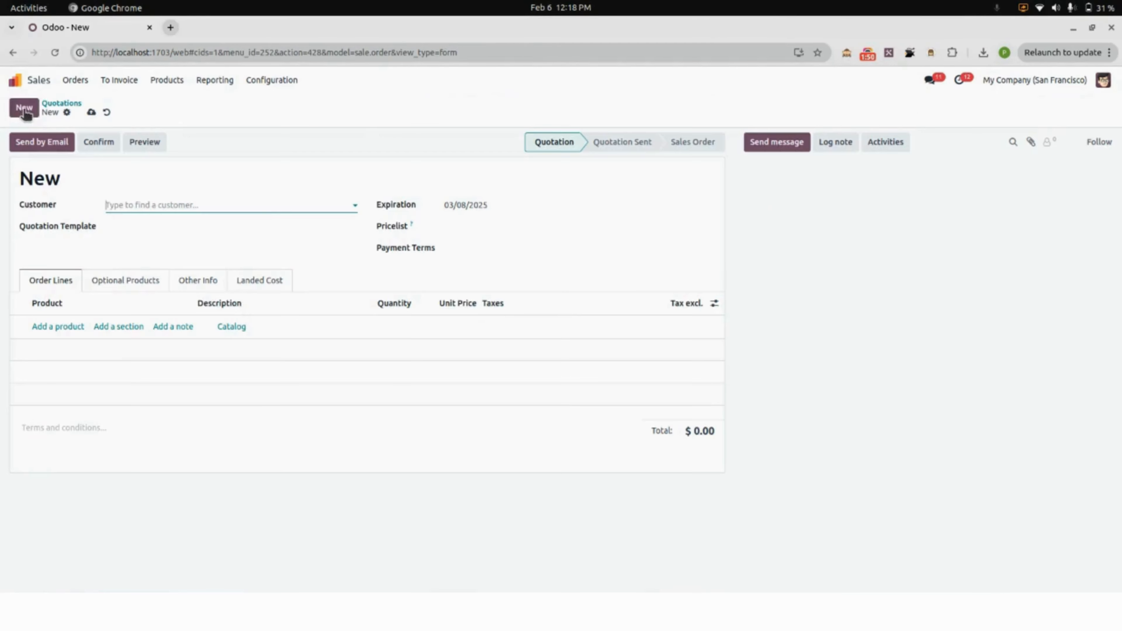
click(133, 202)
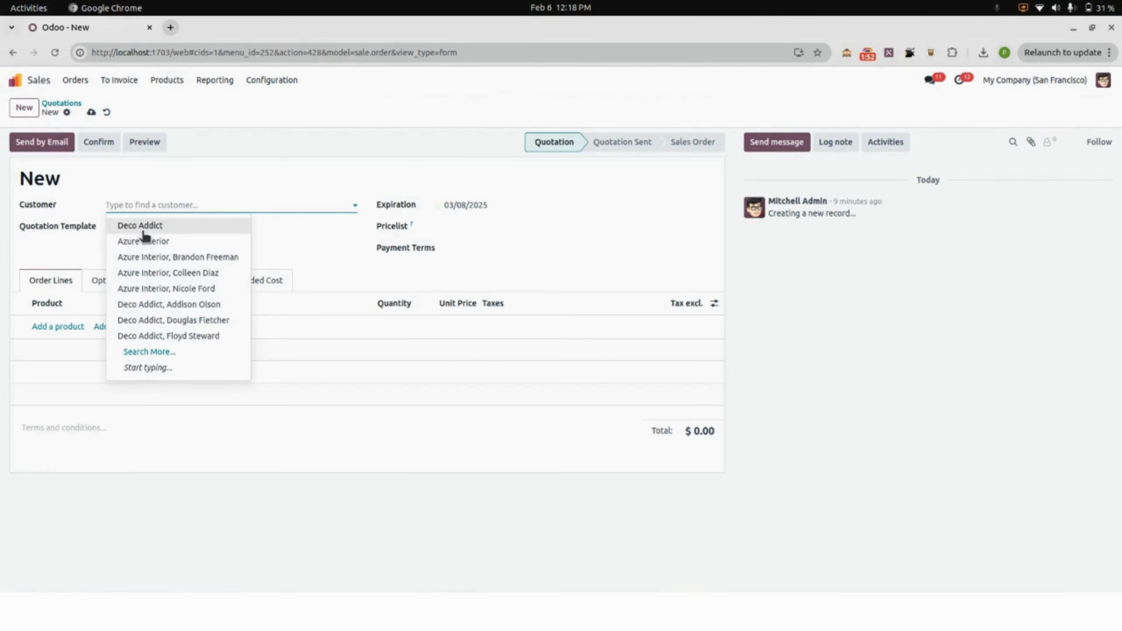
click(153, 243)
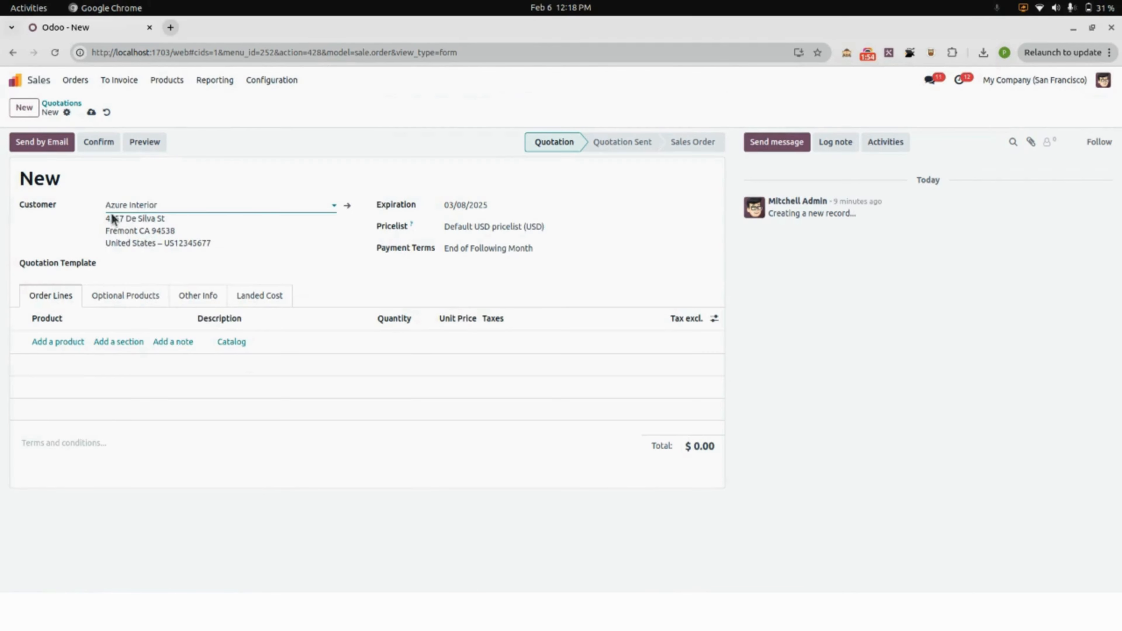
Add the [FURN_8855] Drawer product as an order line and save the quotation.
click(50, 344)
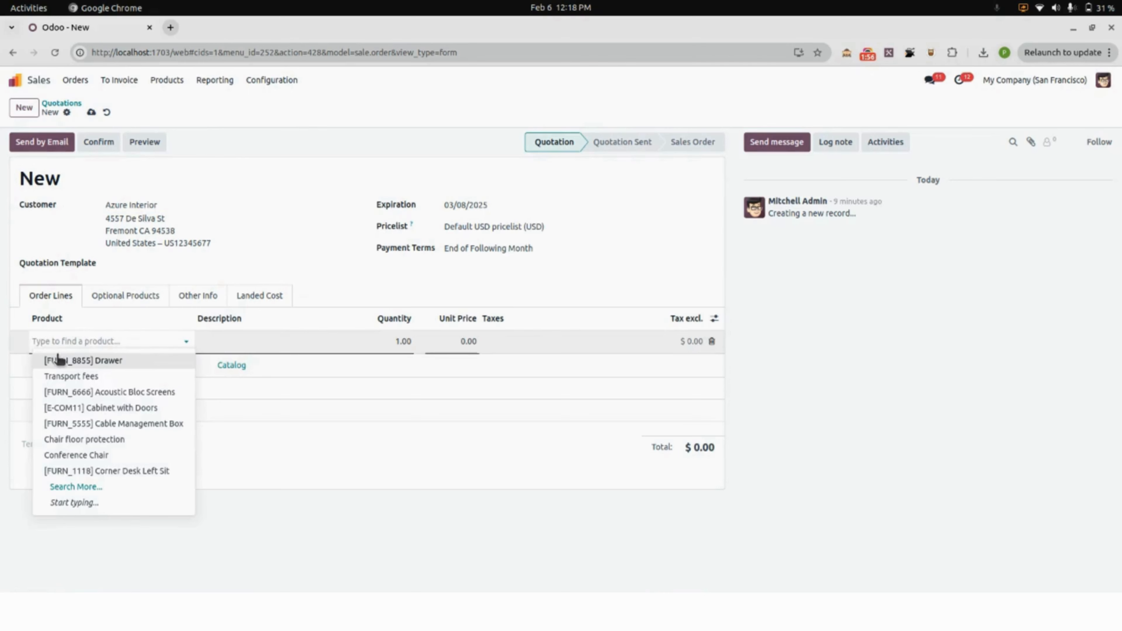
click(59, 360)
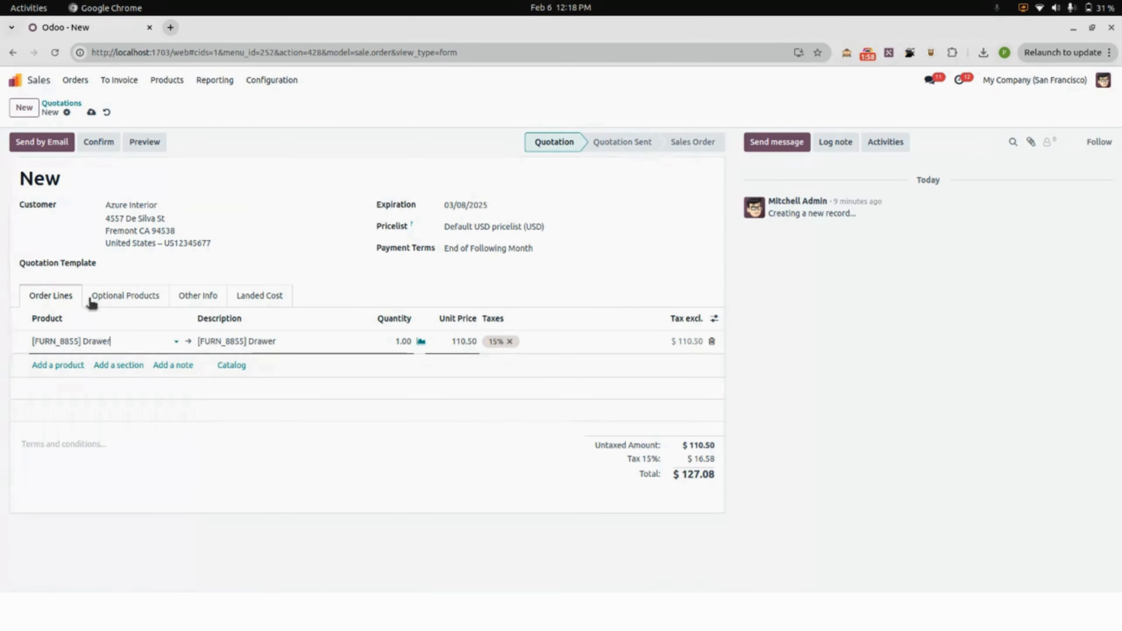
click(88, 112)
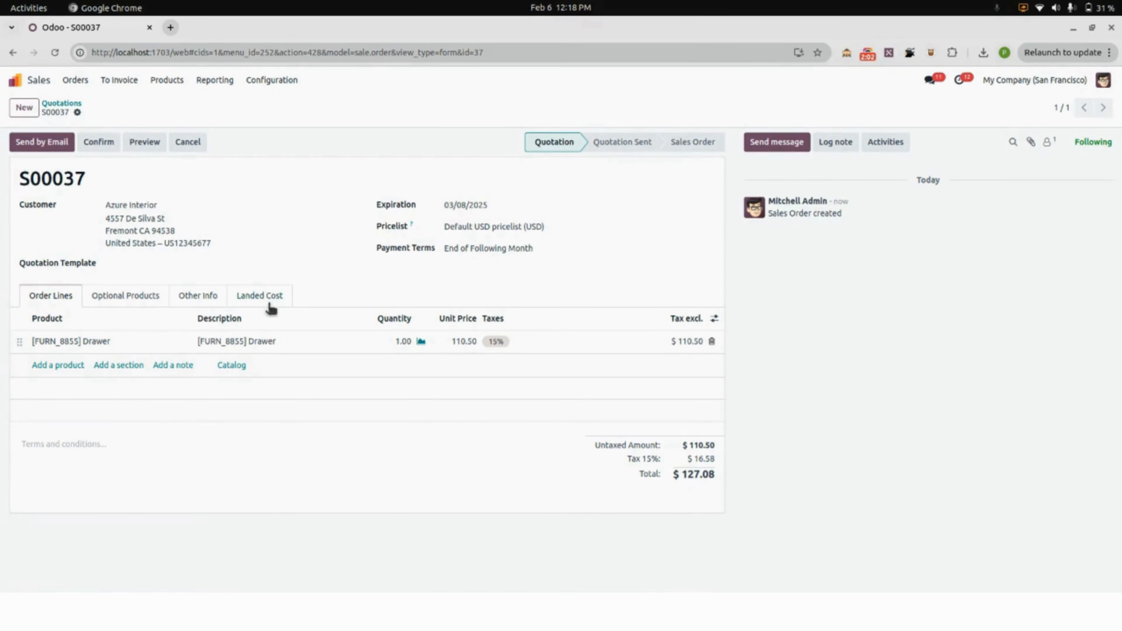
Set both the landed cost journal and the vendor bill journal to Vendor Bills in the quotation's landed cost settings.
click(259, 297)
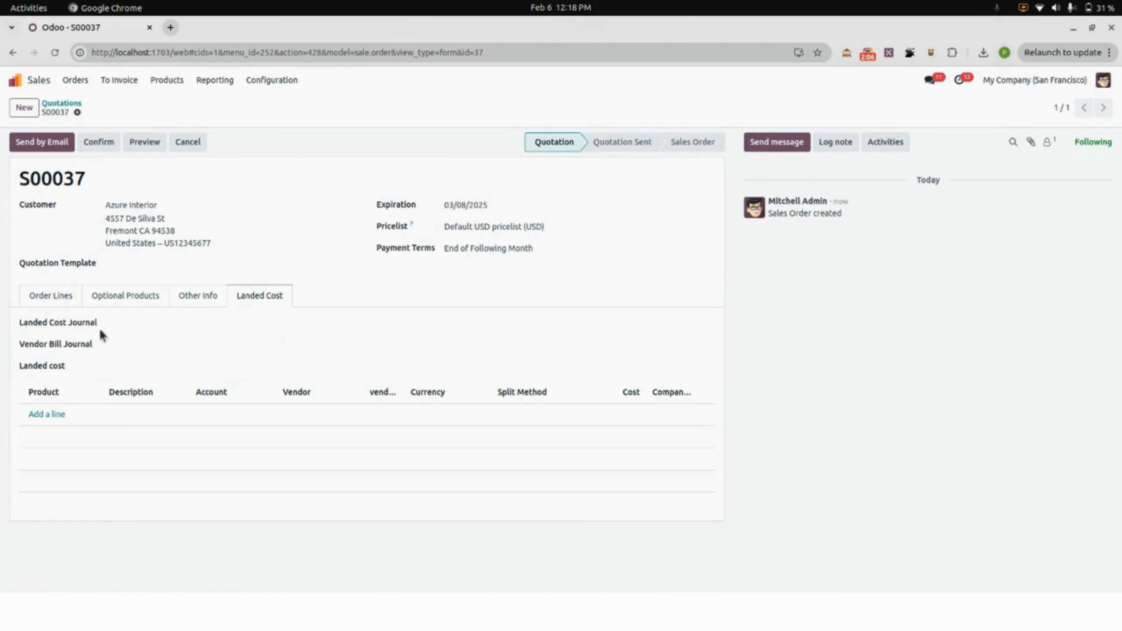
click(124, 326)
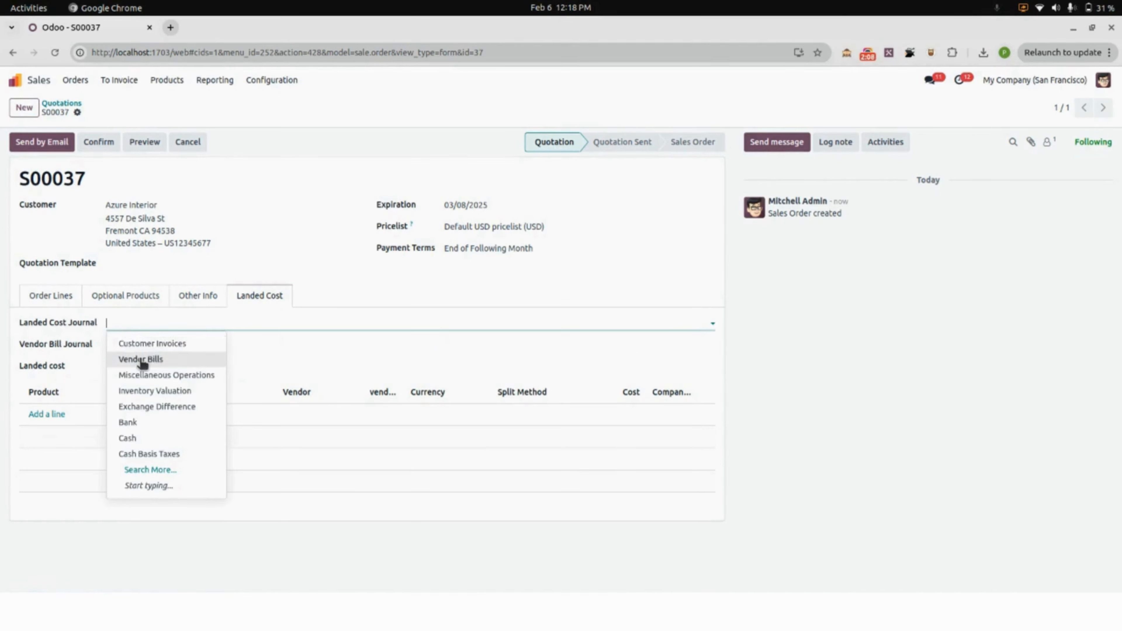
click(143, 359)
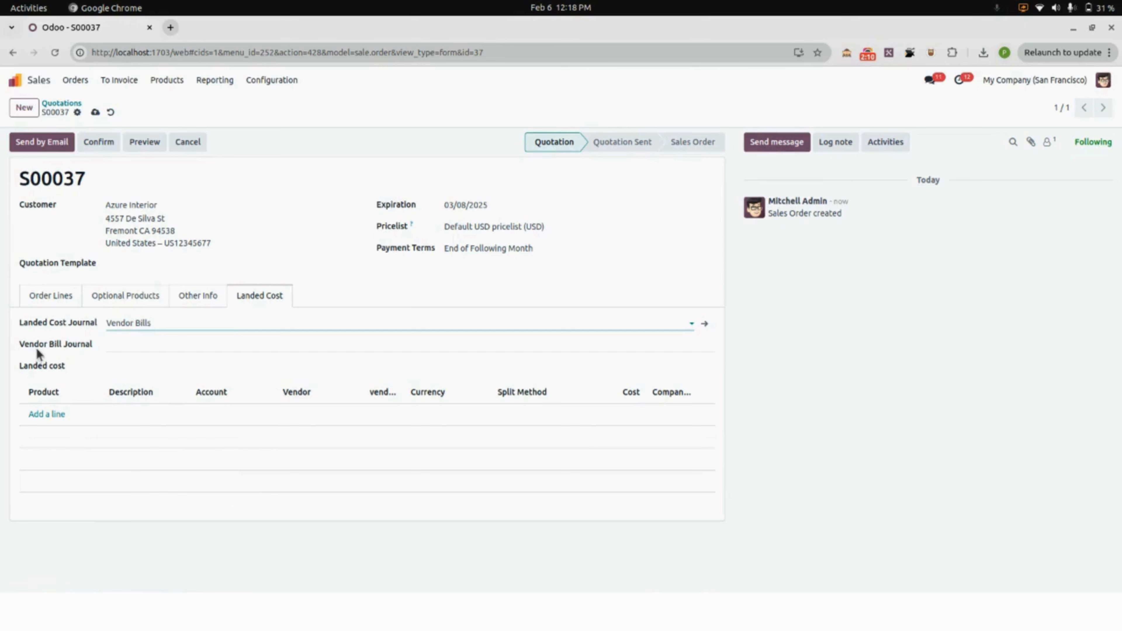
click(138, 345)
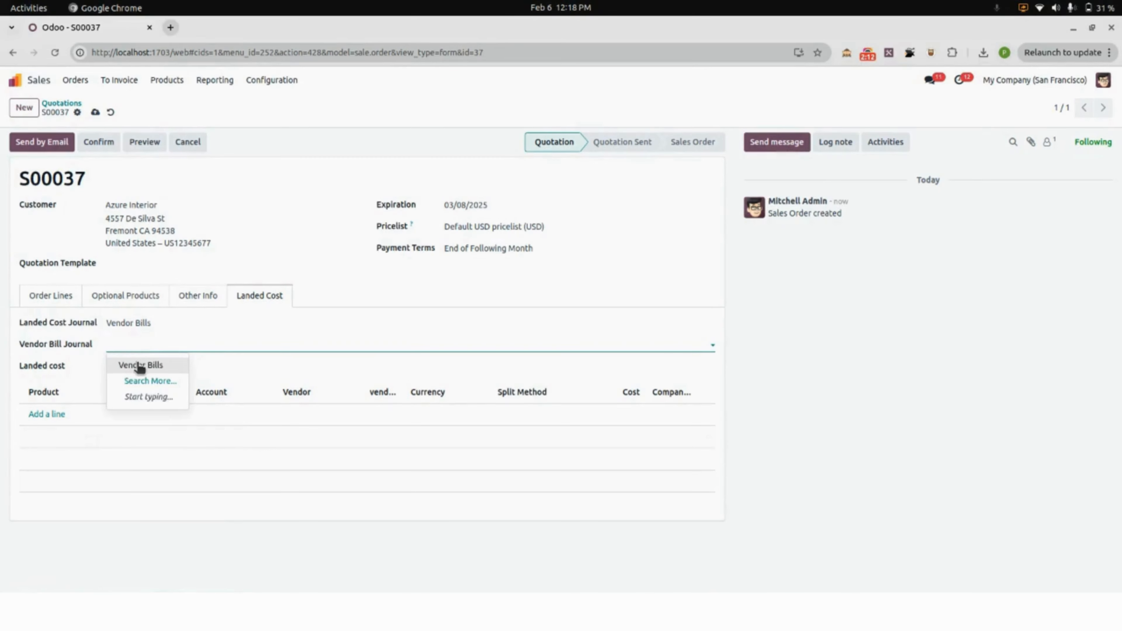
click(139, 365)
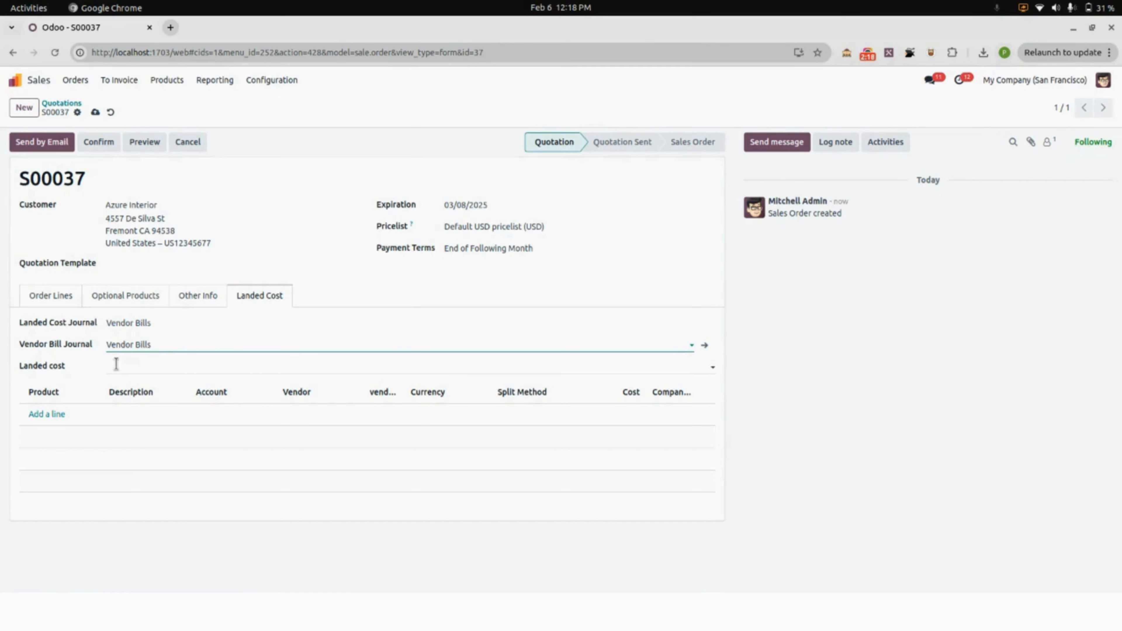
Add a landed cost line for Transport fees with Deco Addict as the vendor.
click(42, 414)
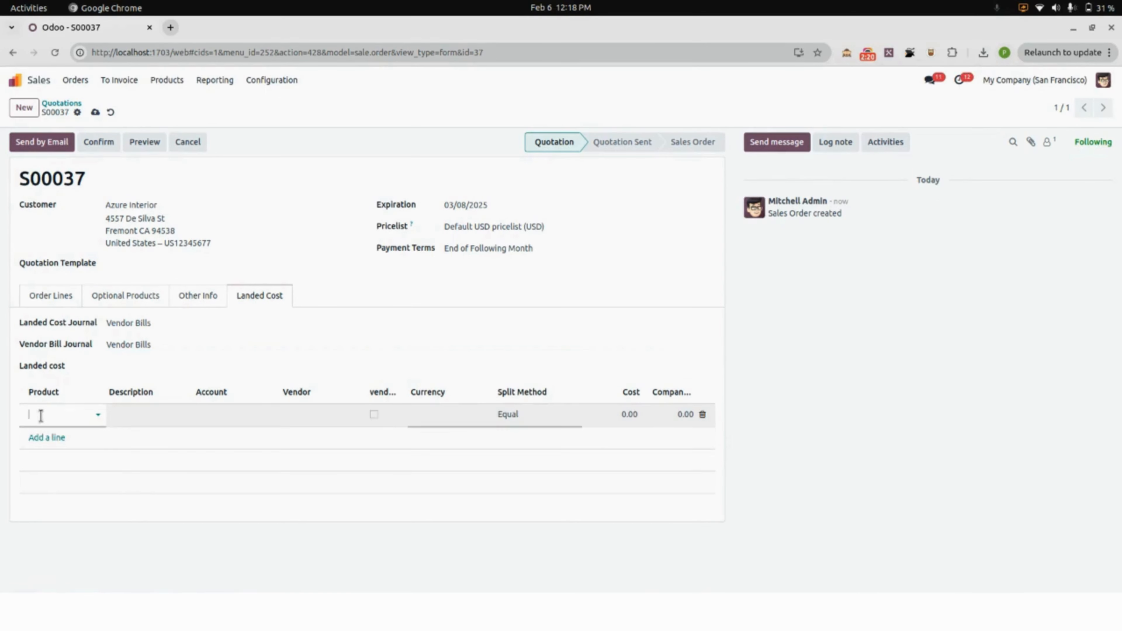
click(40, 413)
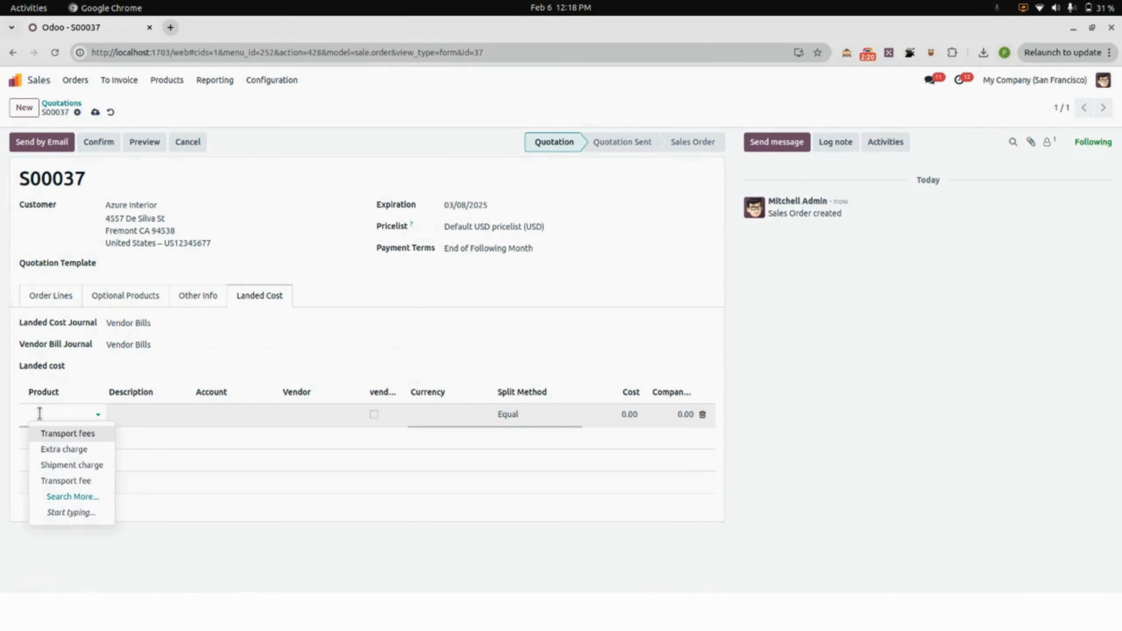
click(57, 433)
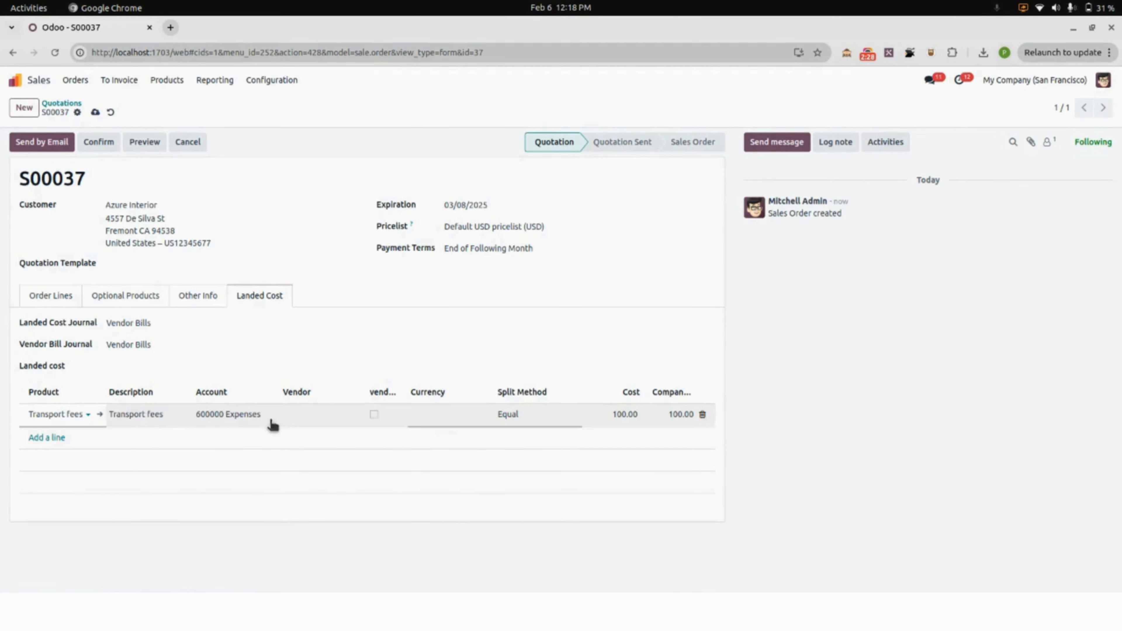
click(297, 415)
click(297, 414)
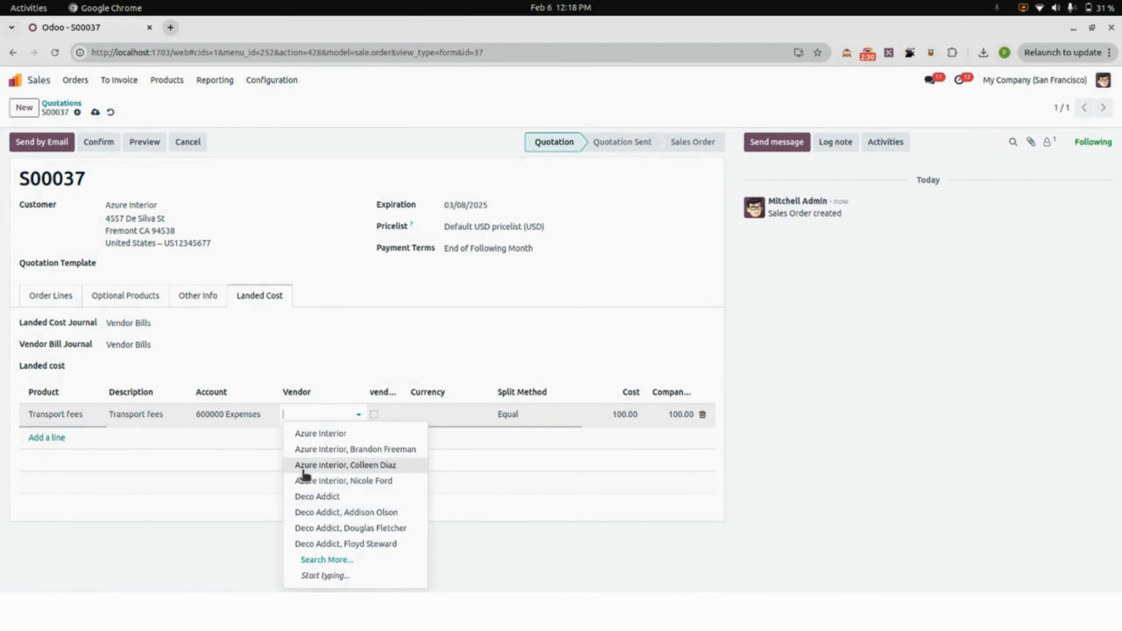
click(305, 498)
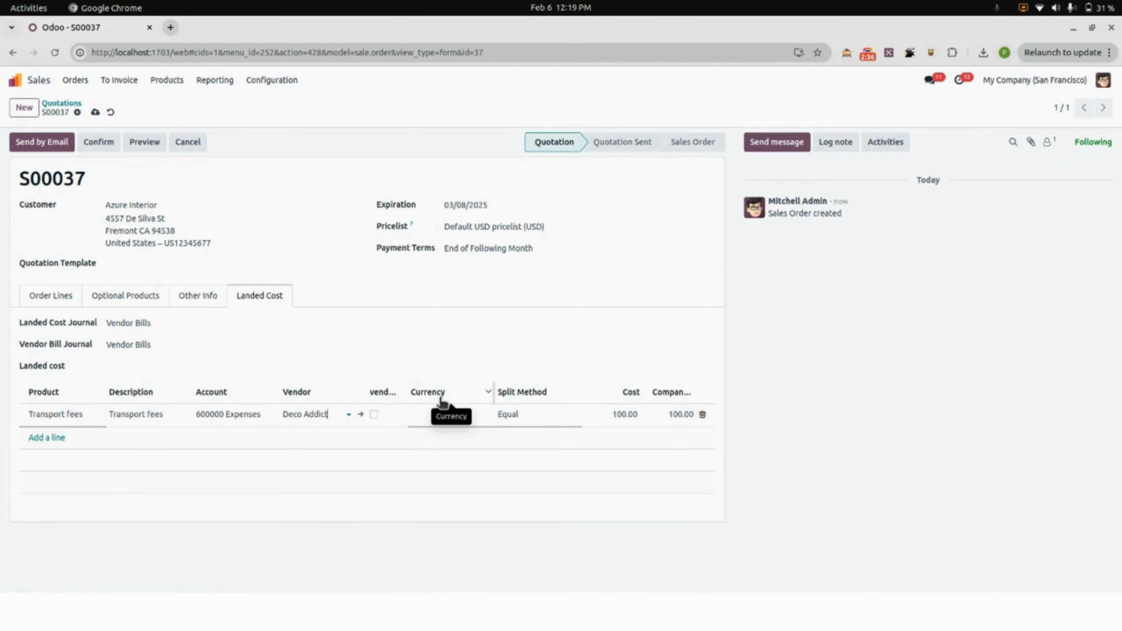
Set the Transport fees line's currency to USD and its split method to Equal.
click(435, 417)
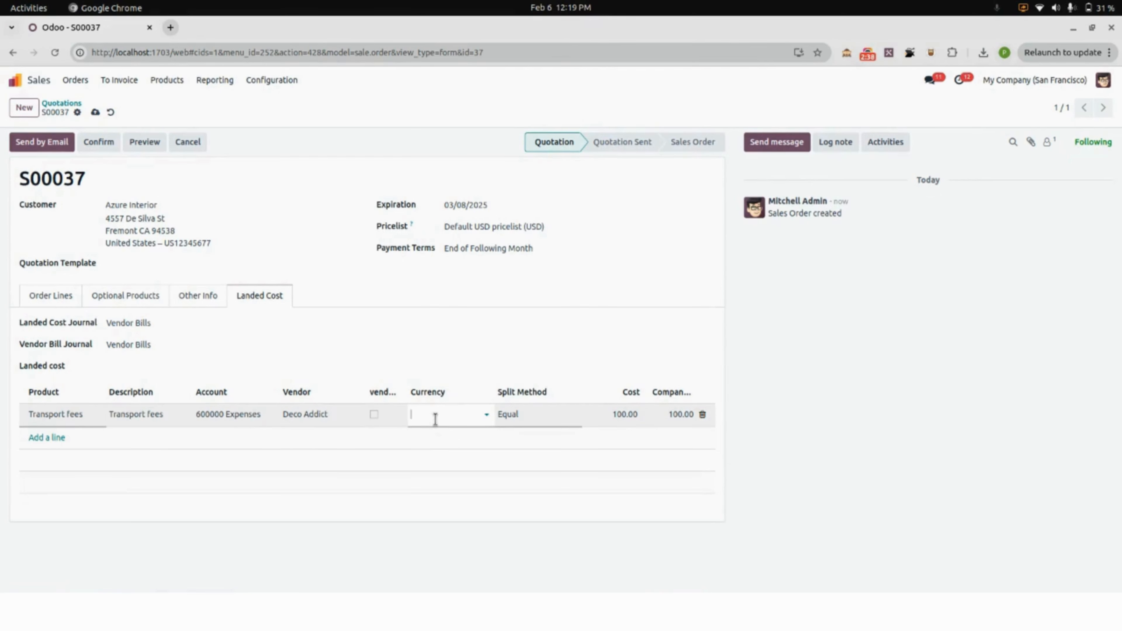
click(435, 418)
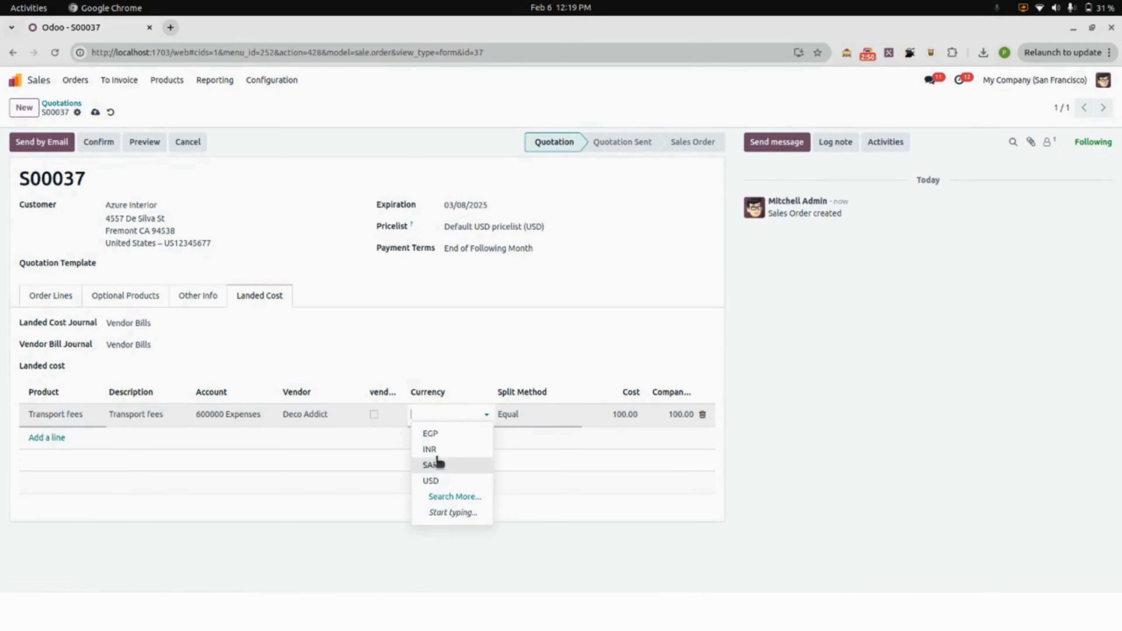
click(431, 481)
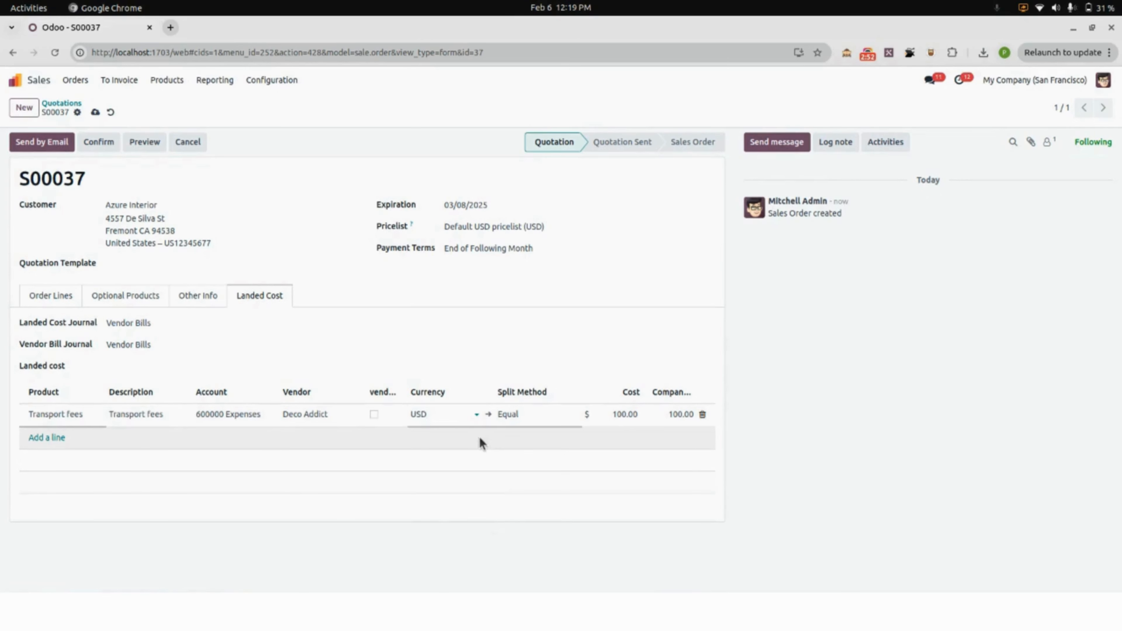
click(538, 416)
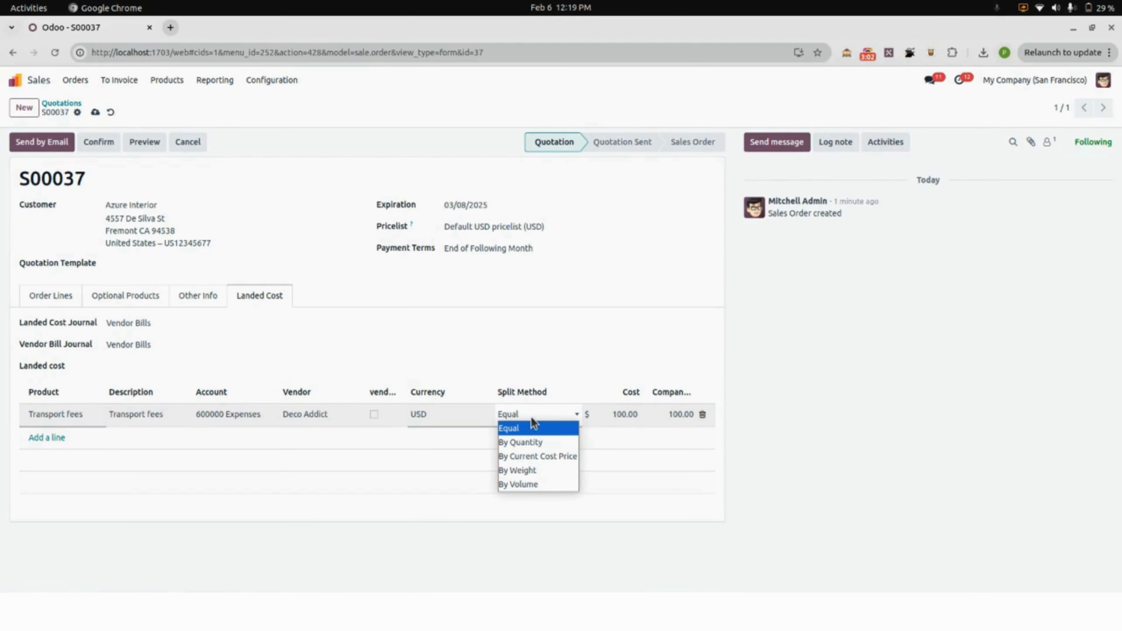
click(518, 428)
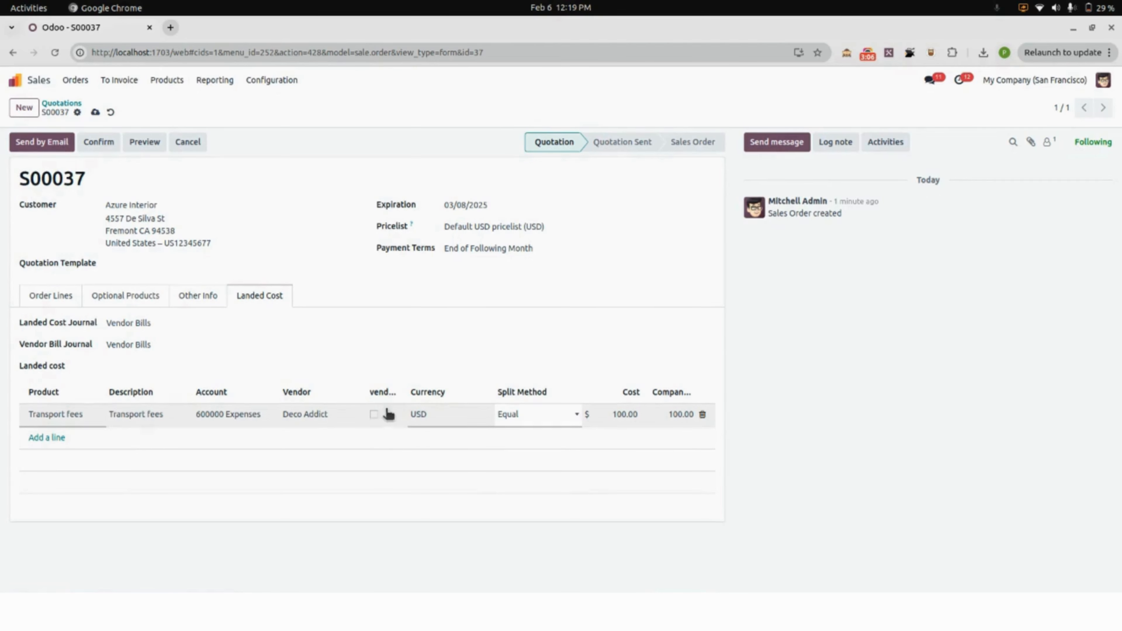
Enable vendor bill creation for the Transport fees line and save the quotation.
click(391, 396)
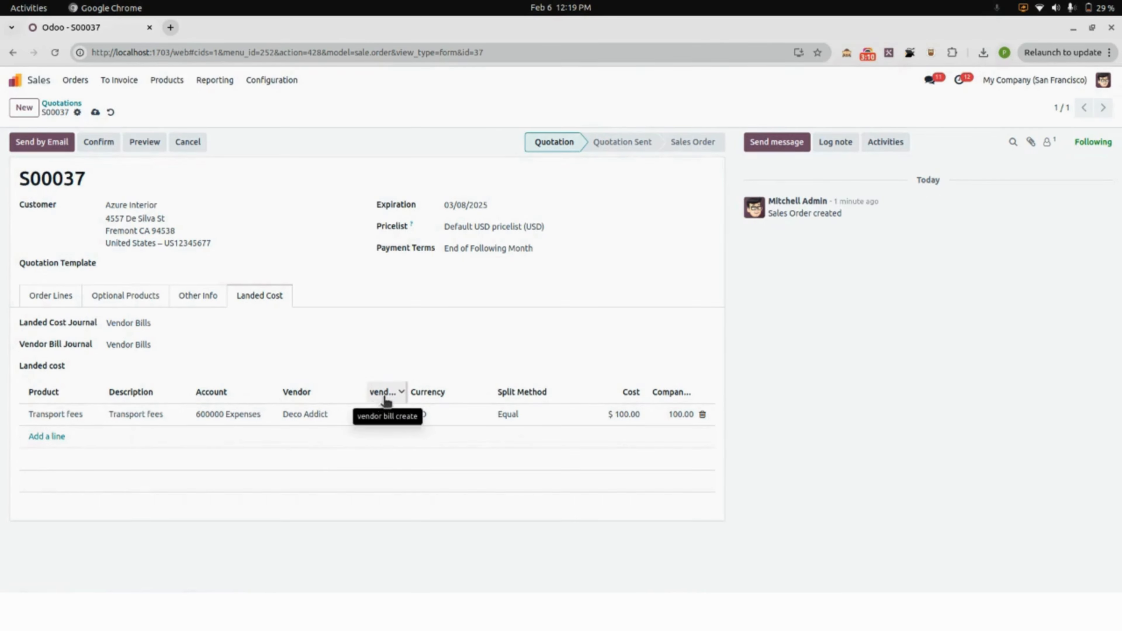
click(387, 415)
click(374, 415)
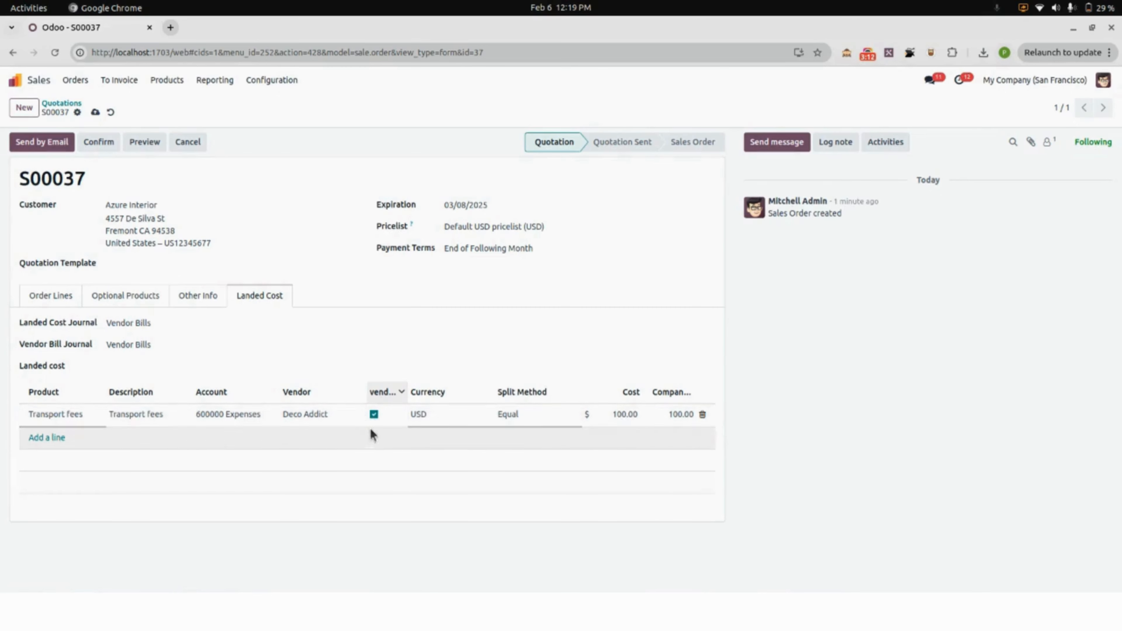
click(95, 112)
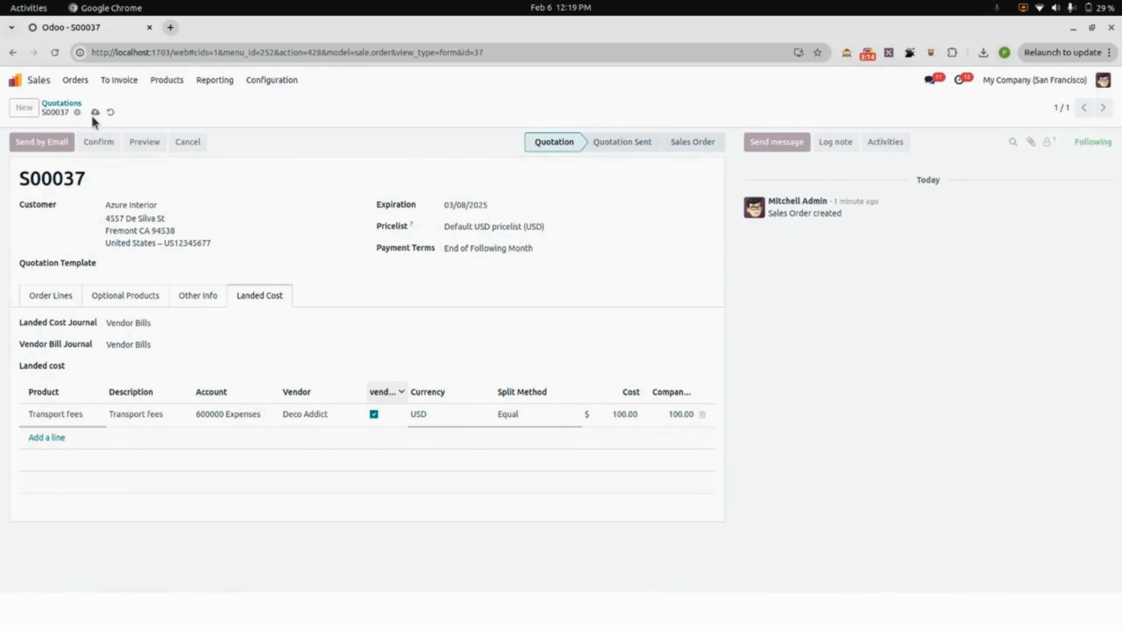
Confirm the Drawer quotation and open the newest draft landed cost record, LC/2025/0012, in Inventory.
click(99, 146)
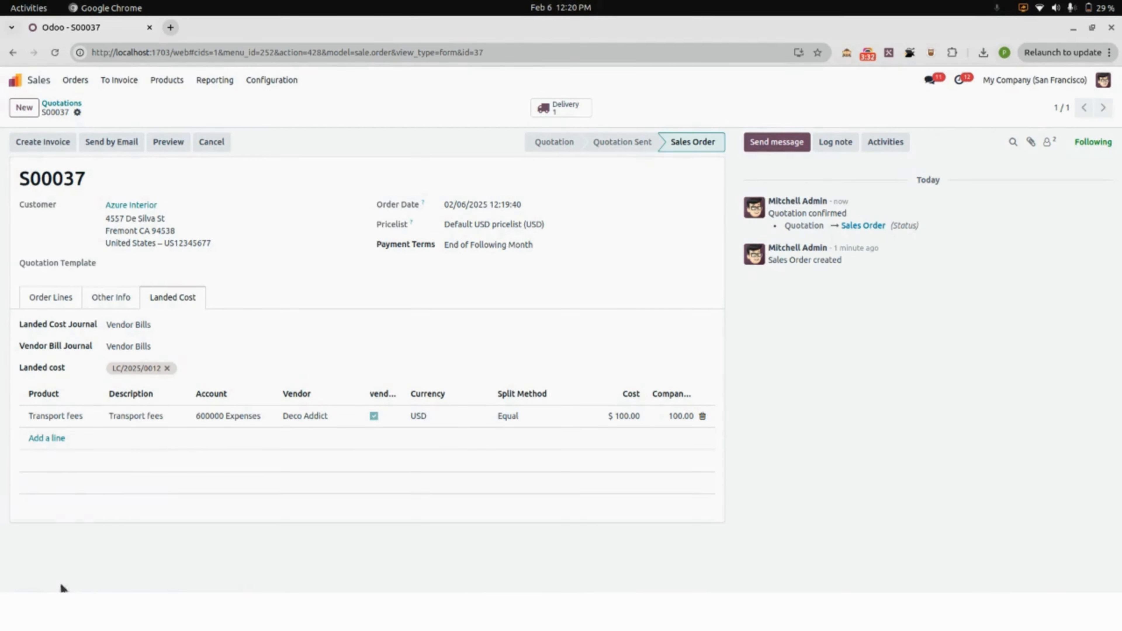
click(14, 80)
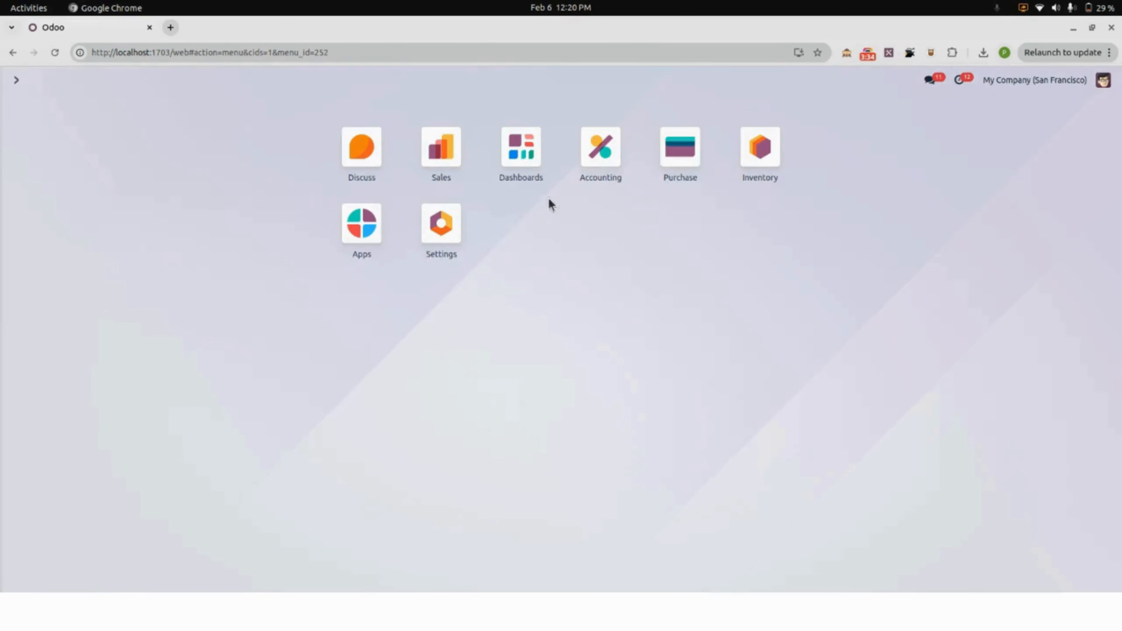
click(760, 149)
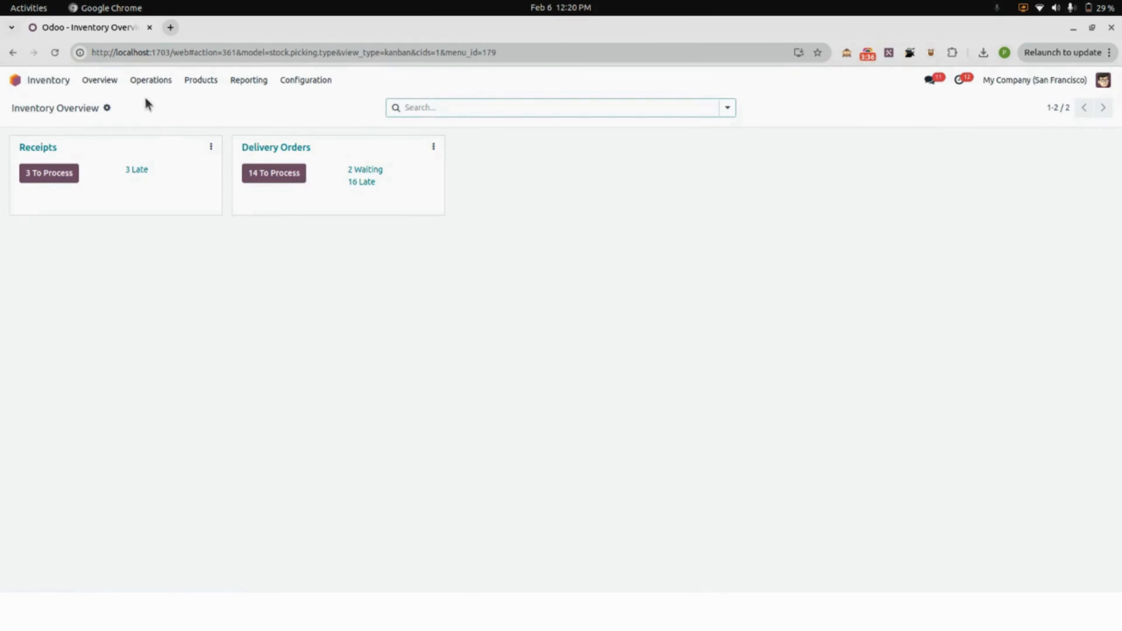
click(151, 81)
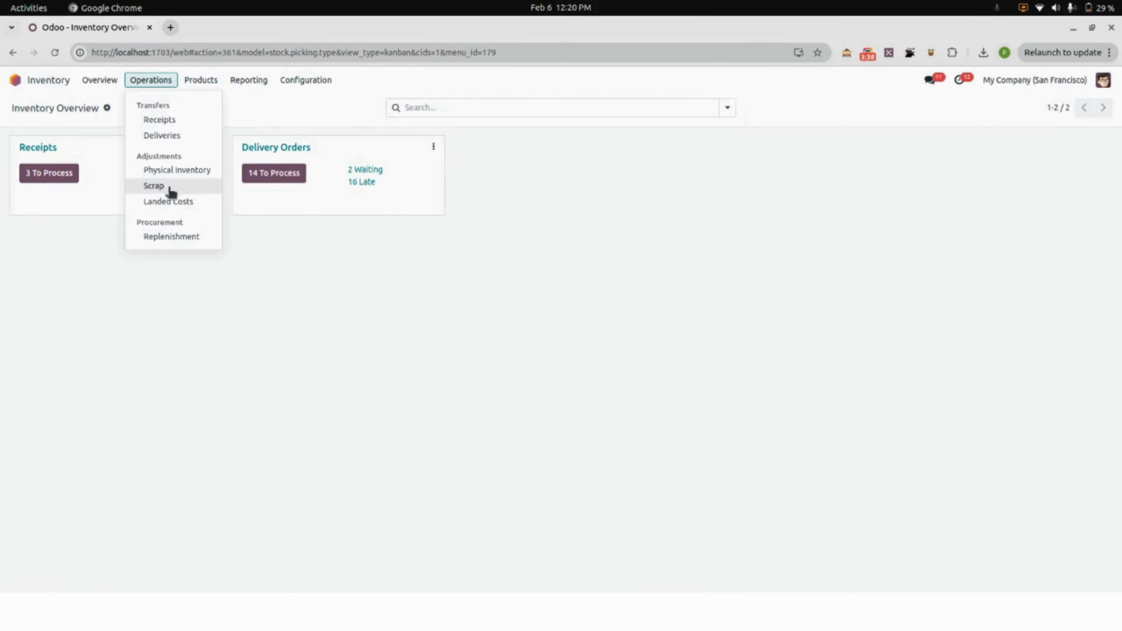
click(186, 203)
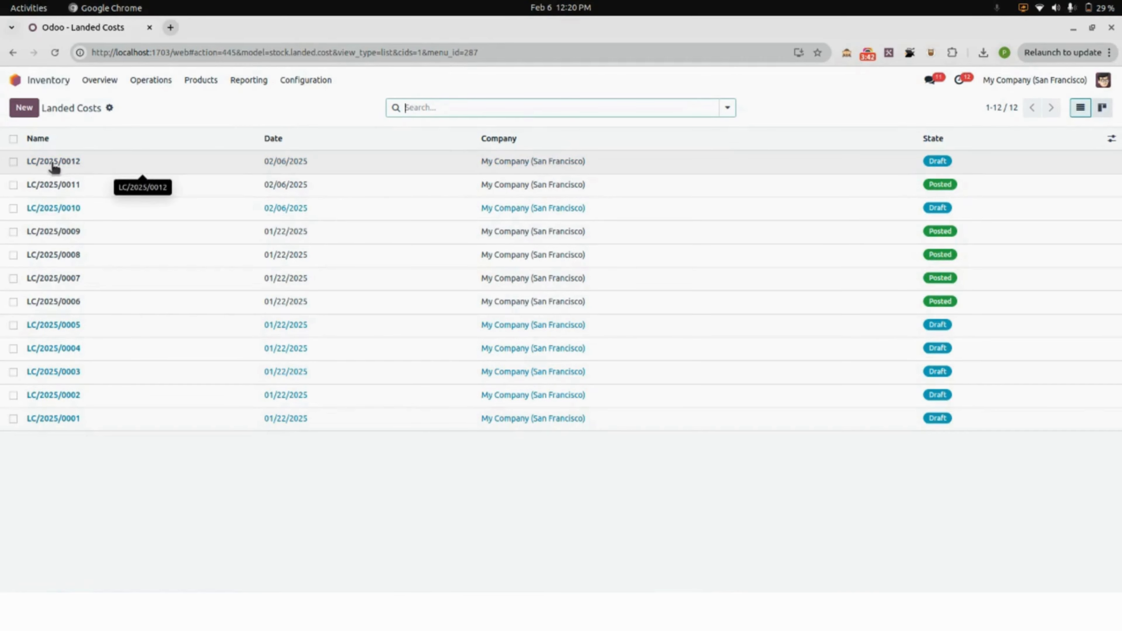
click(100, 167)
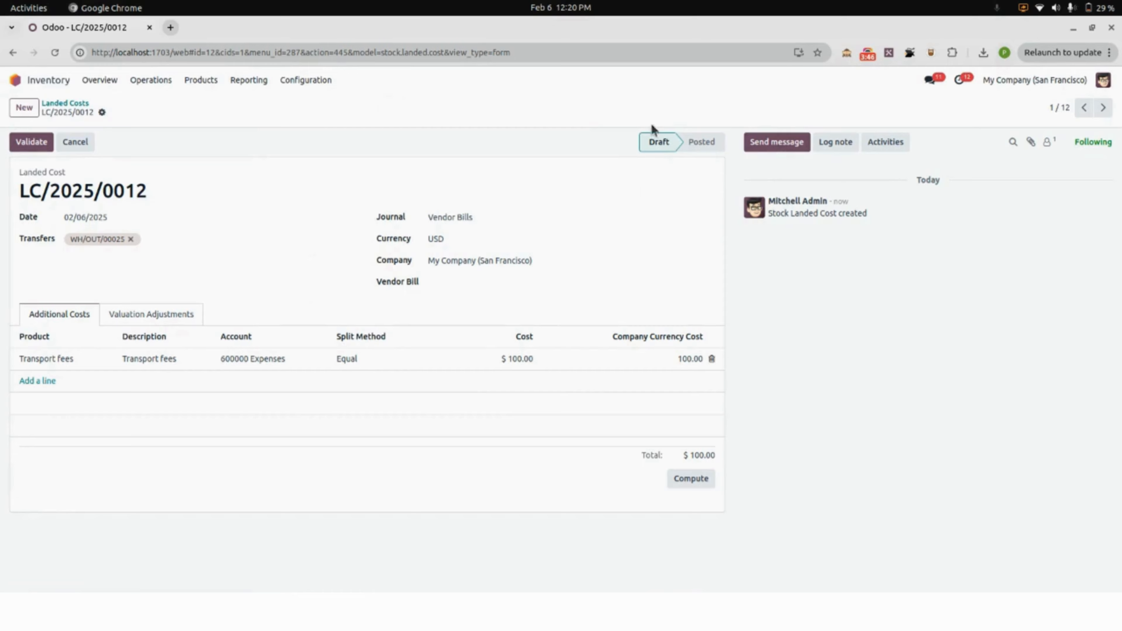
Reopen the newest Azure Interior sales order in Sales, review its landed cost details, and validate its Drawer delivery.
click(17, 81)
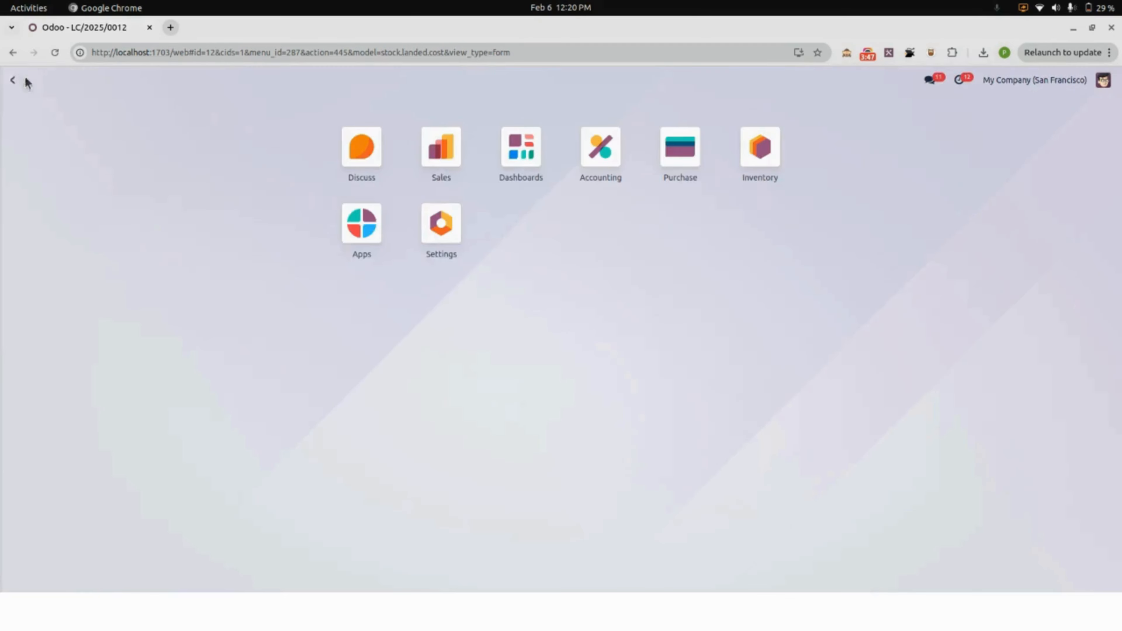
click(437, 152)
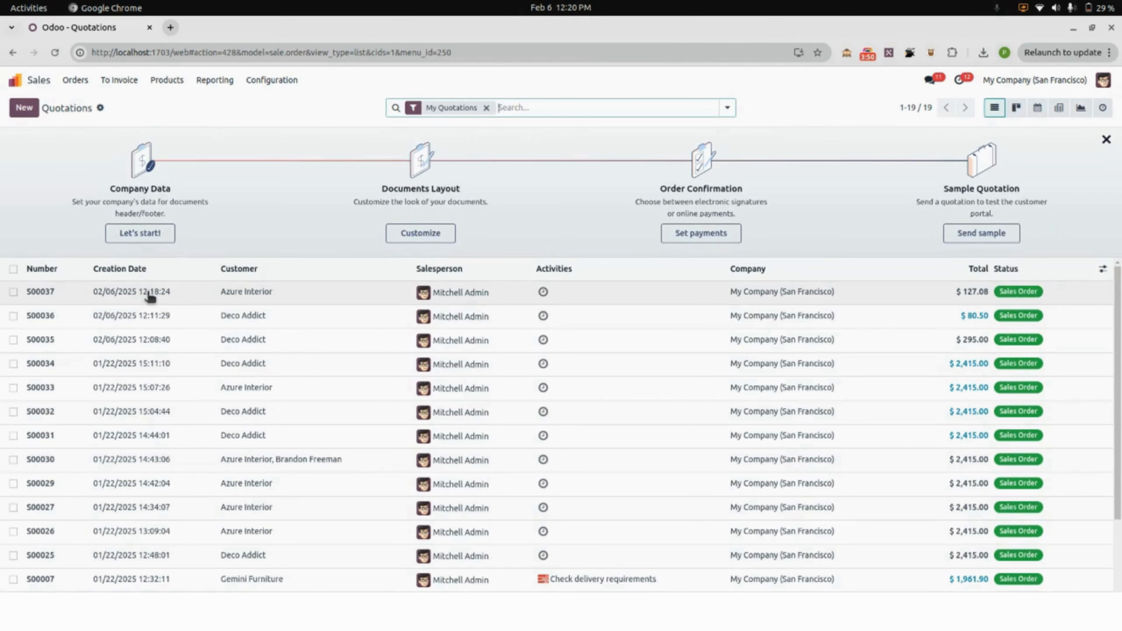
click(151, 295)
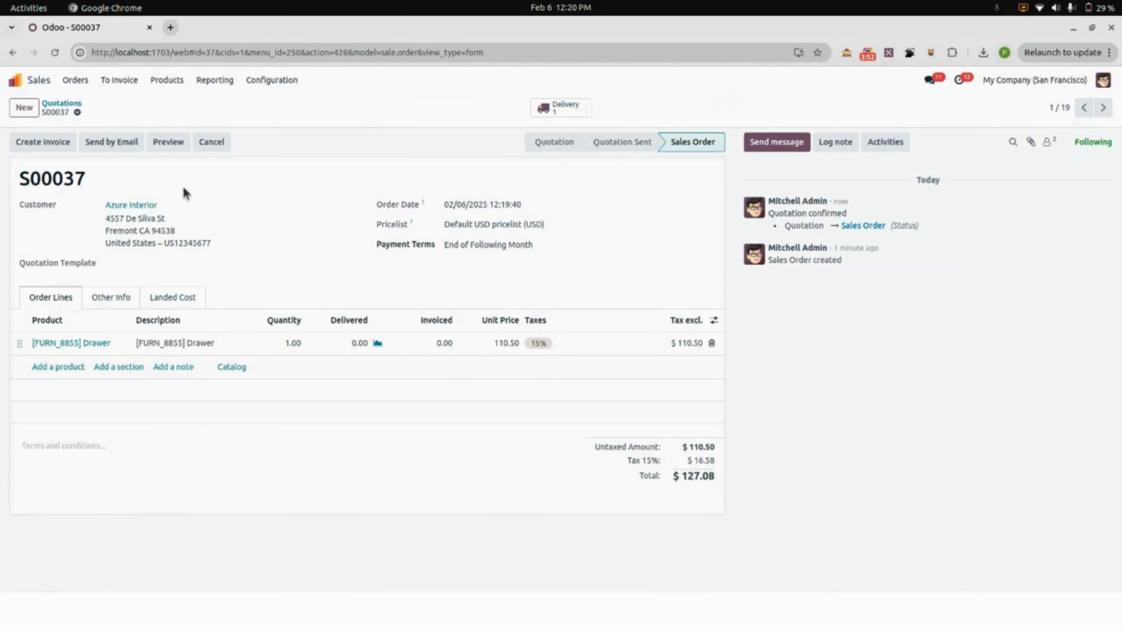
click(172, 297)
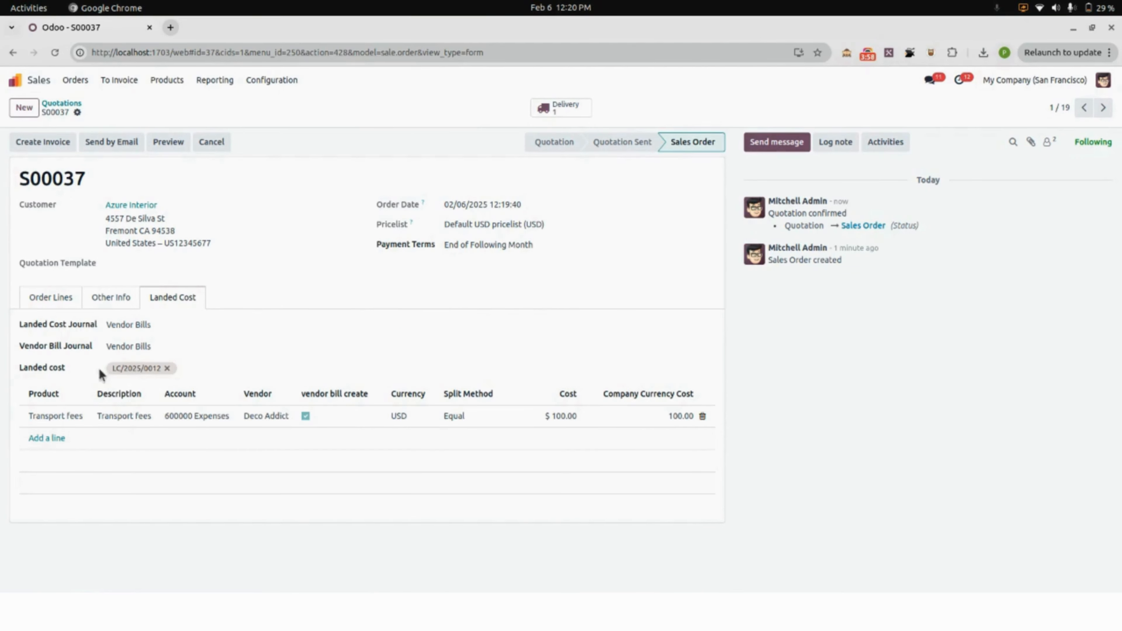
click(67, 299)
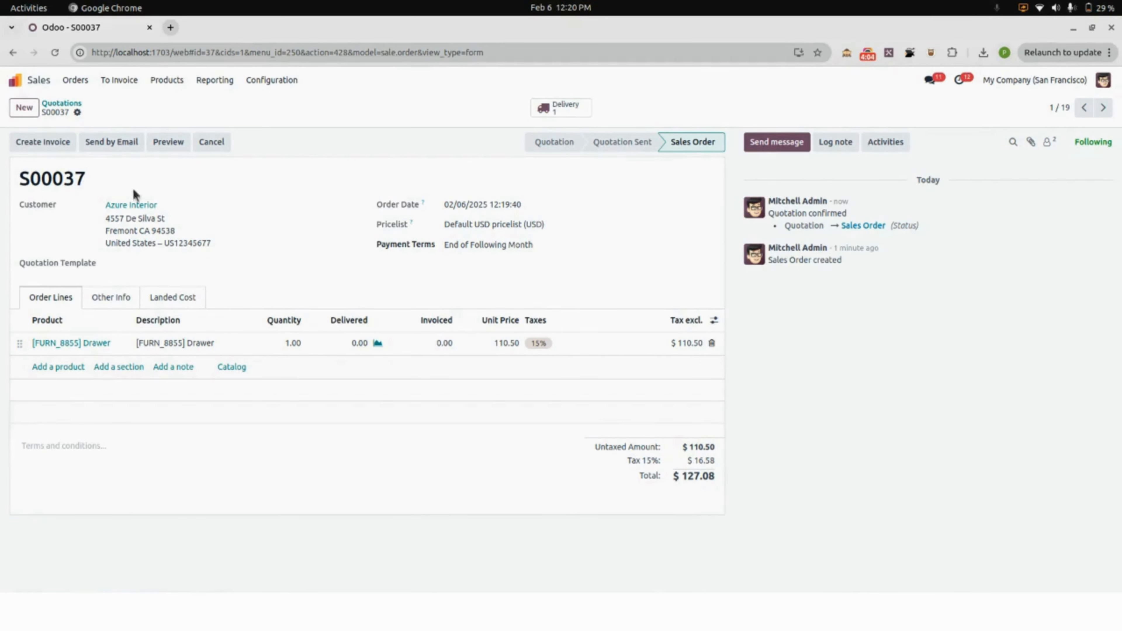
click(559, 114)
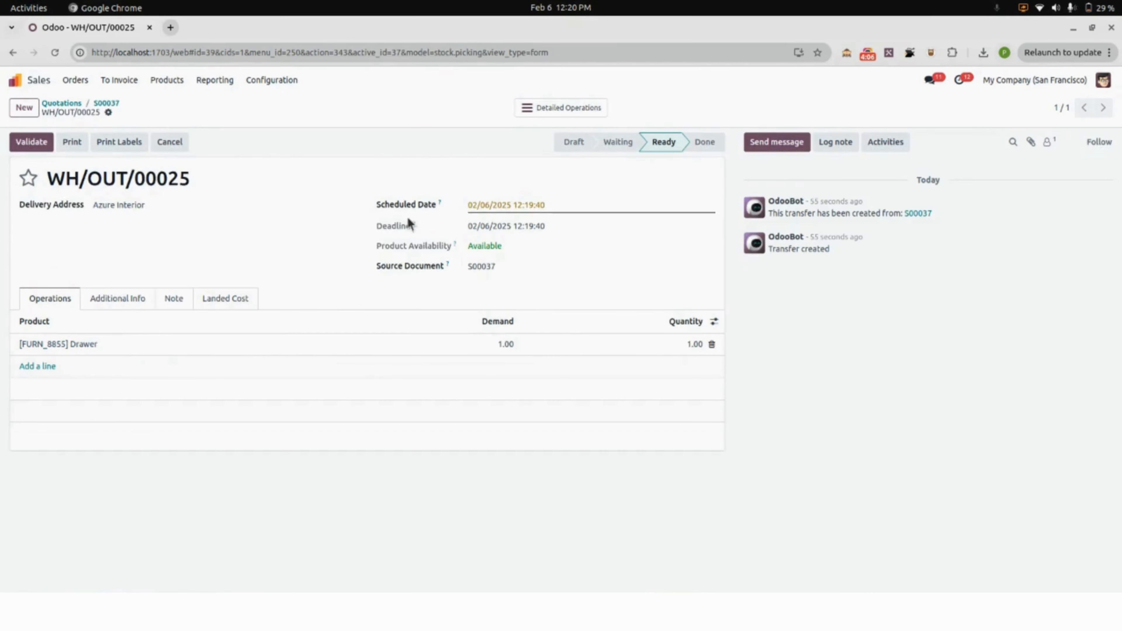
click(36, 143)
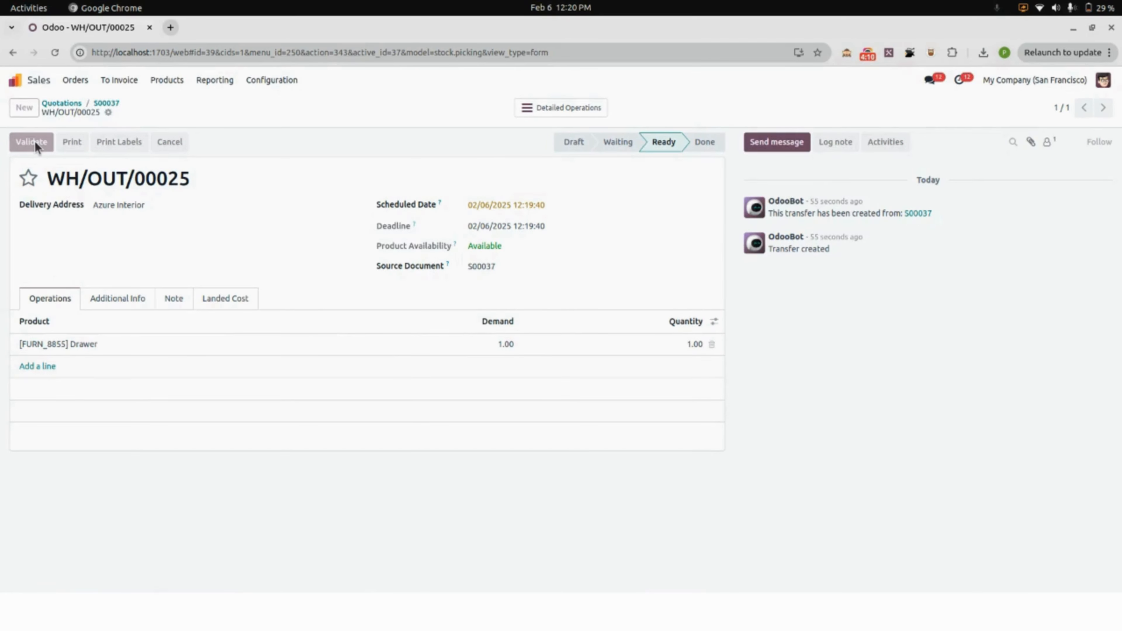
Open landed cost record LC/2025/0012 in Inventory to check its status and journal entry.
click(27, 80)
click(760, 147)
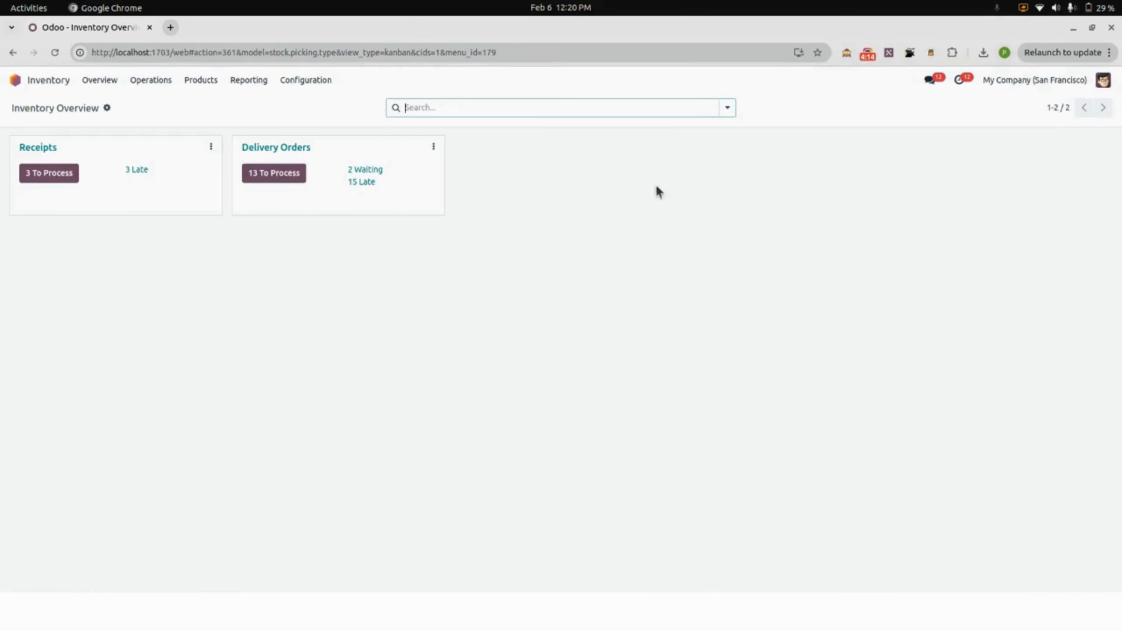
click(152, 80)
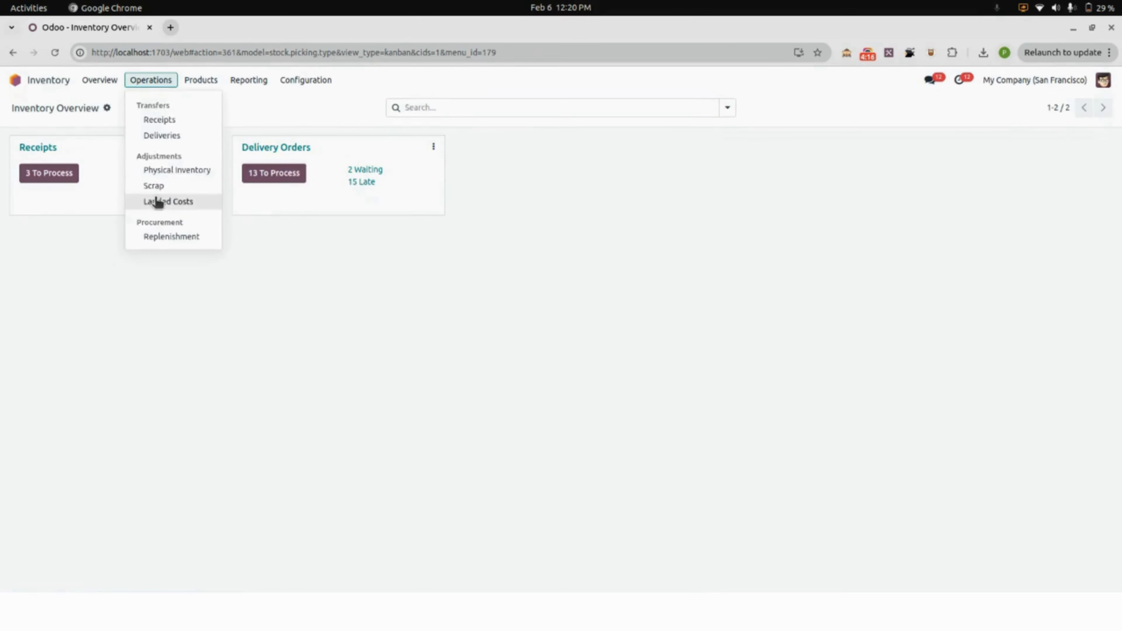
click(158, 201)
click(149, 168)
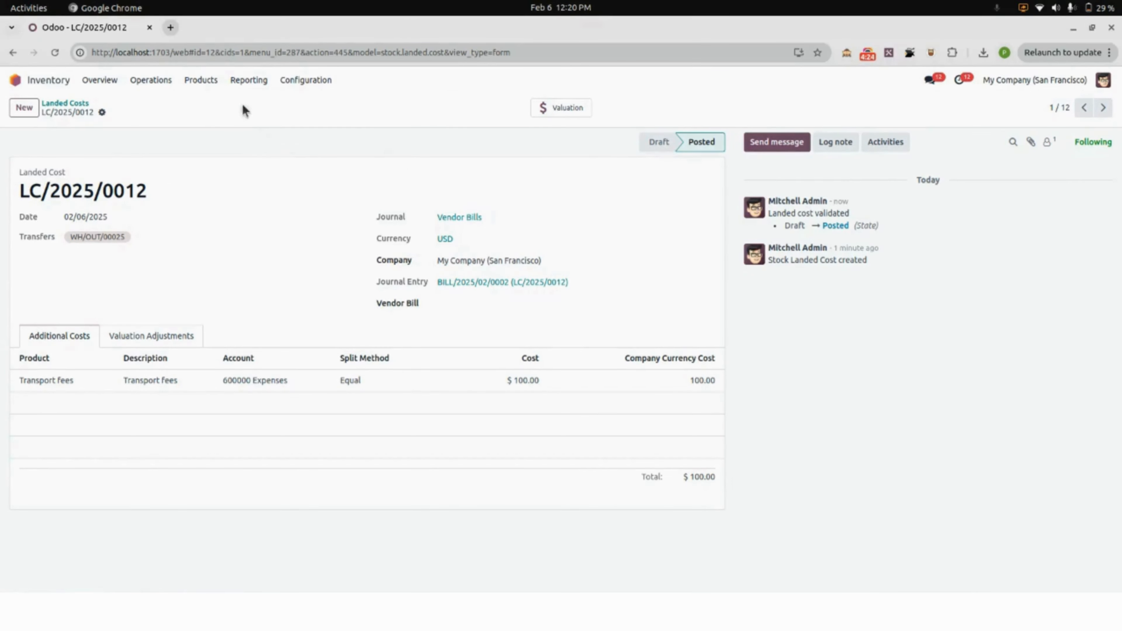
Open the inventory valuation report and expand the Drawer's valuation entries.
click(238, 82)
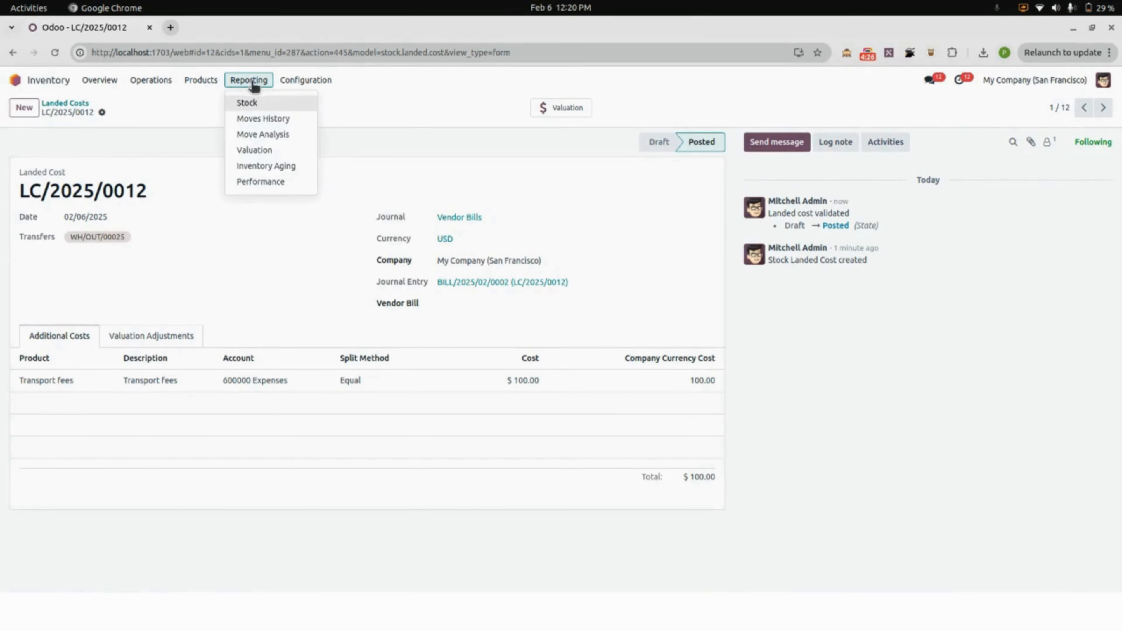
click(257, 150)
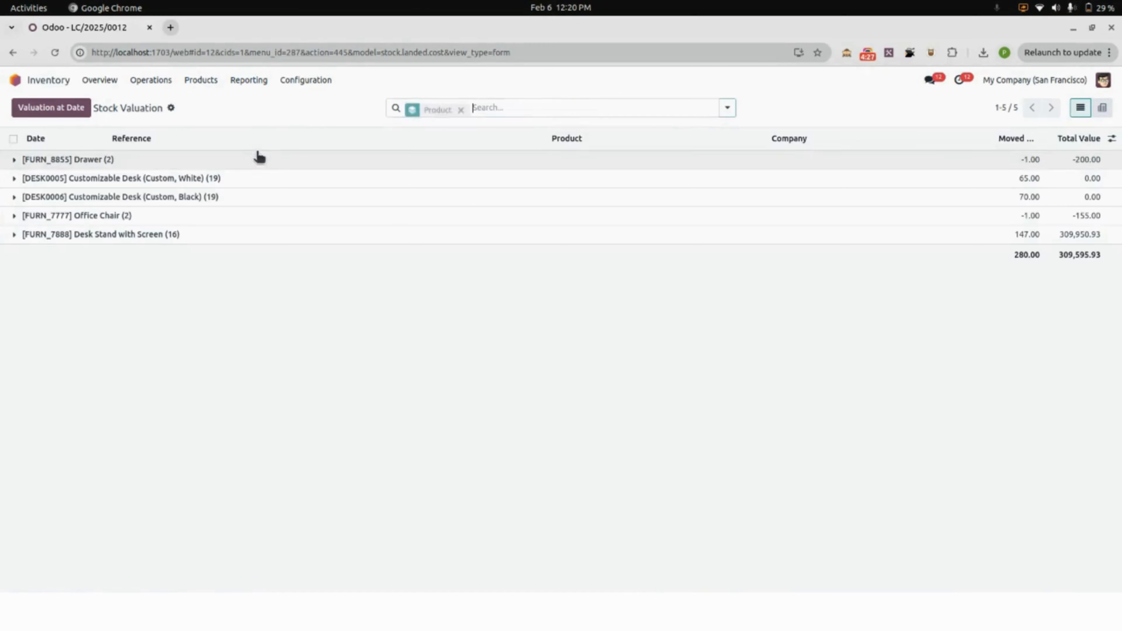
click(43, 160)
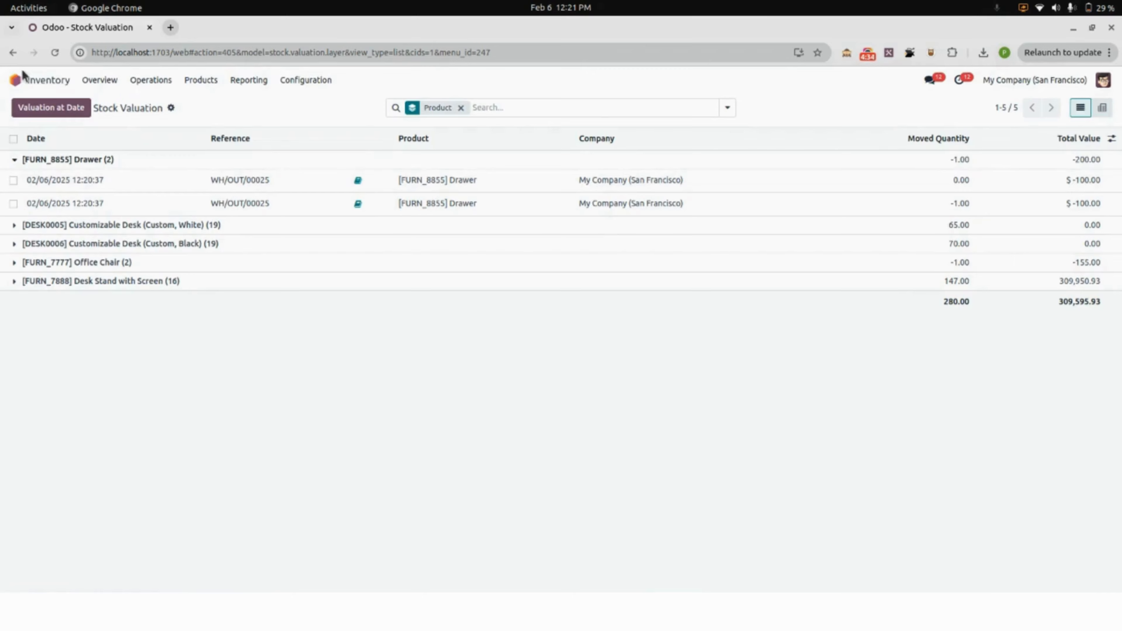
Open the draft vendor bill BILL/2025/02/0001 from the vendor bills list in Accounting.
click(16, 79)
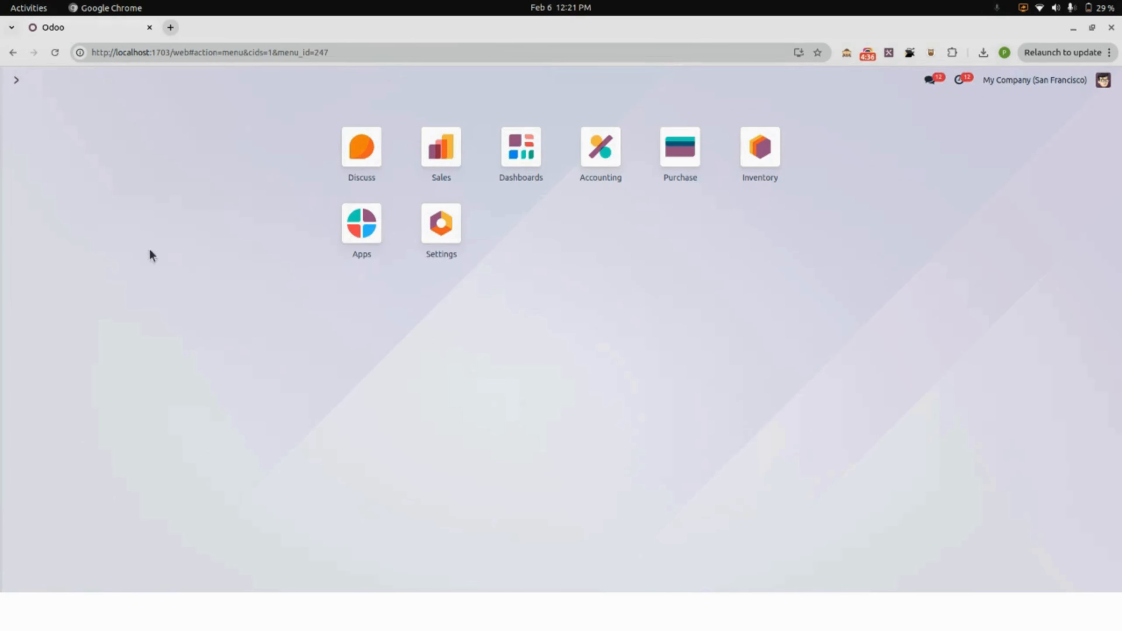
click(596, 183)
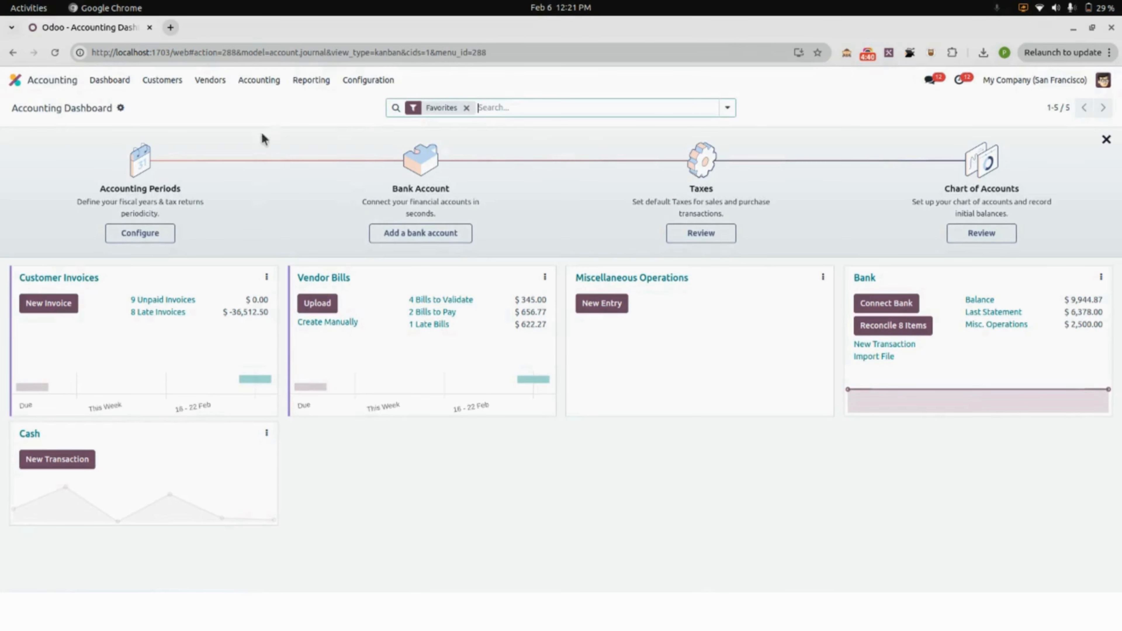
click(16, 80)
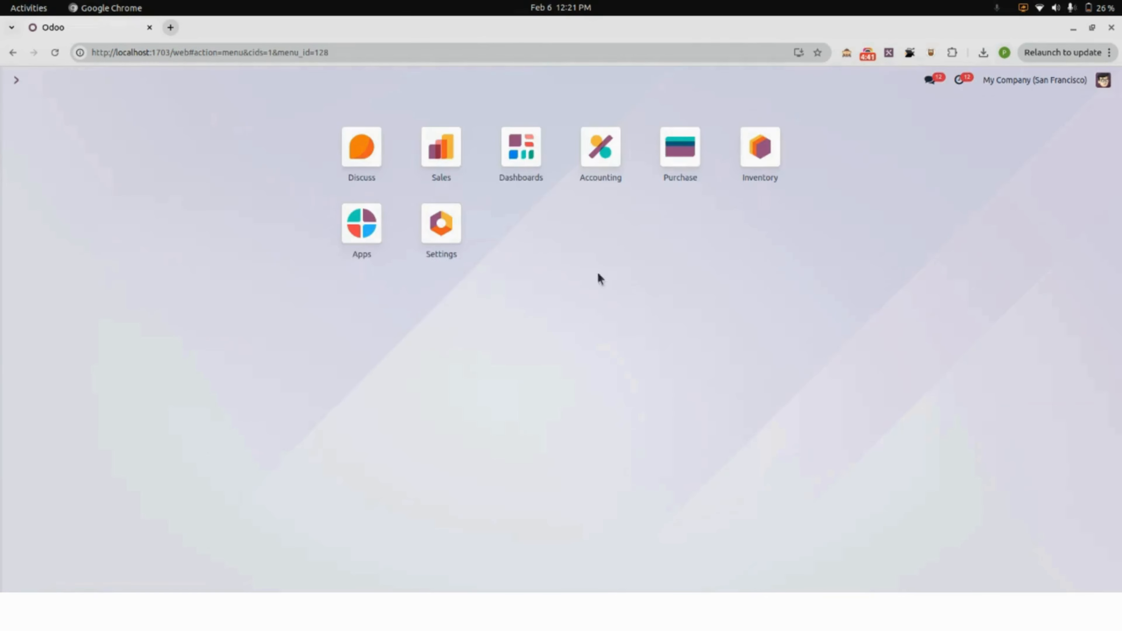
click(602, 160)
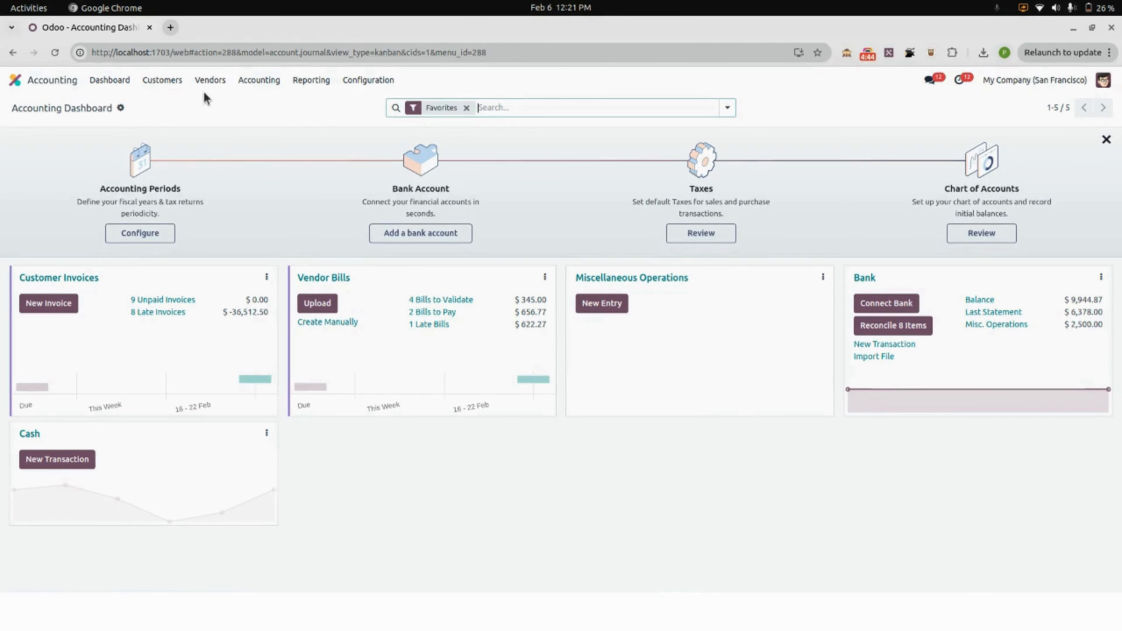
click(210, 80)
click(210, 103)
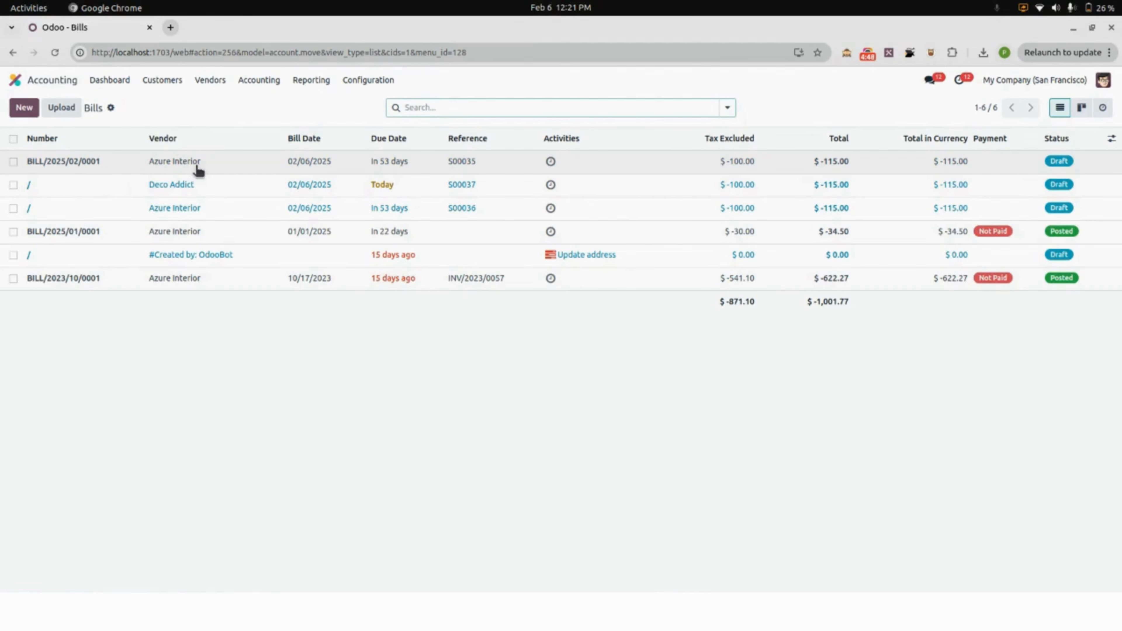
click(185, 168)
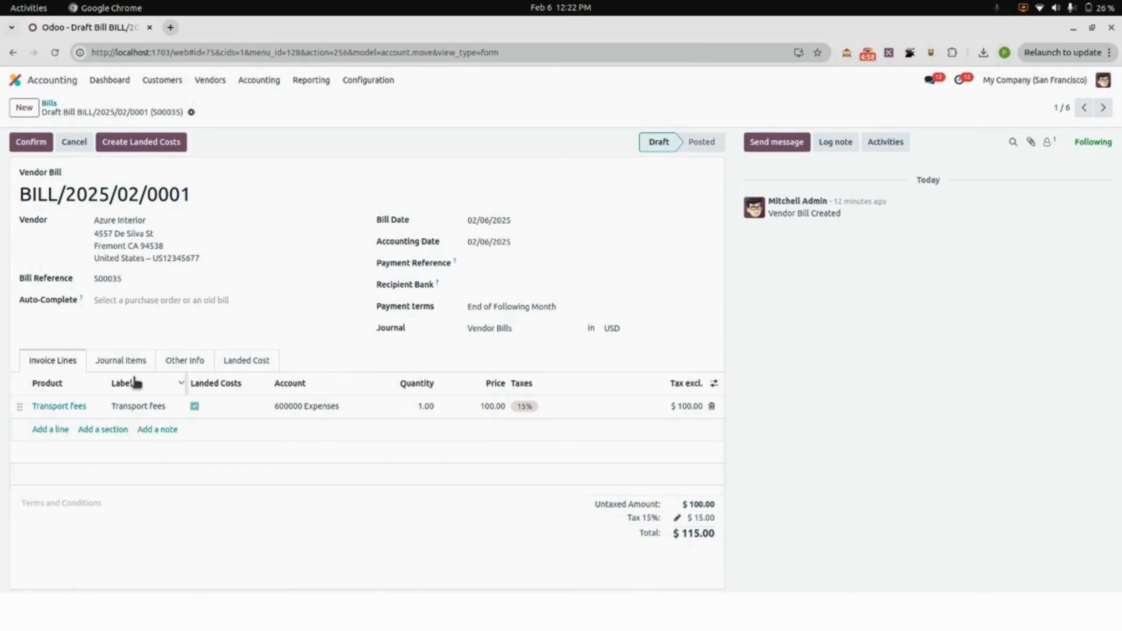
Examine the vendor bill's landed cost details and invoice lines, and return to the apps overview.
click(253, 365)
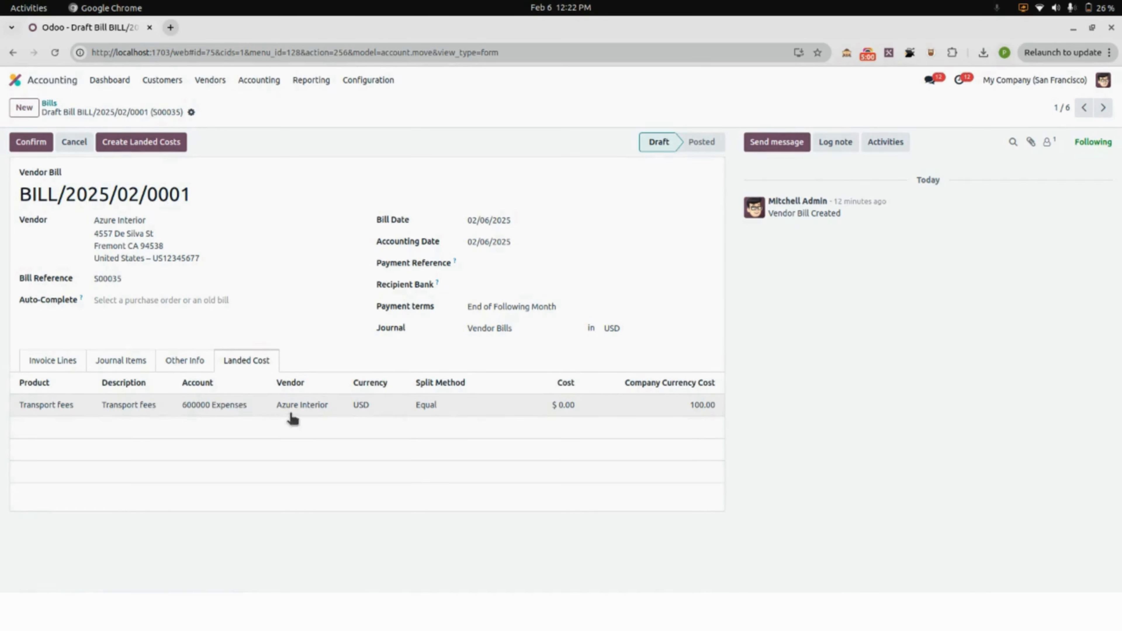
click(71, 363)
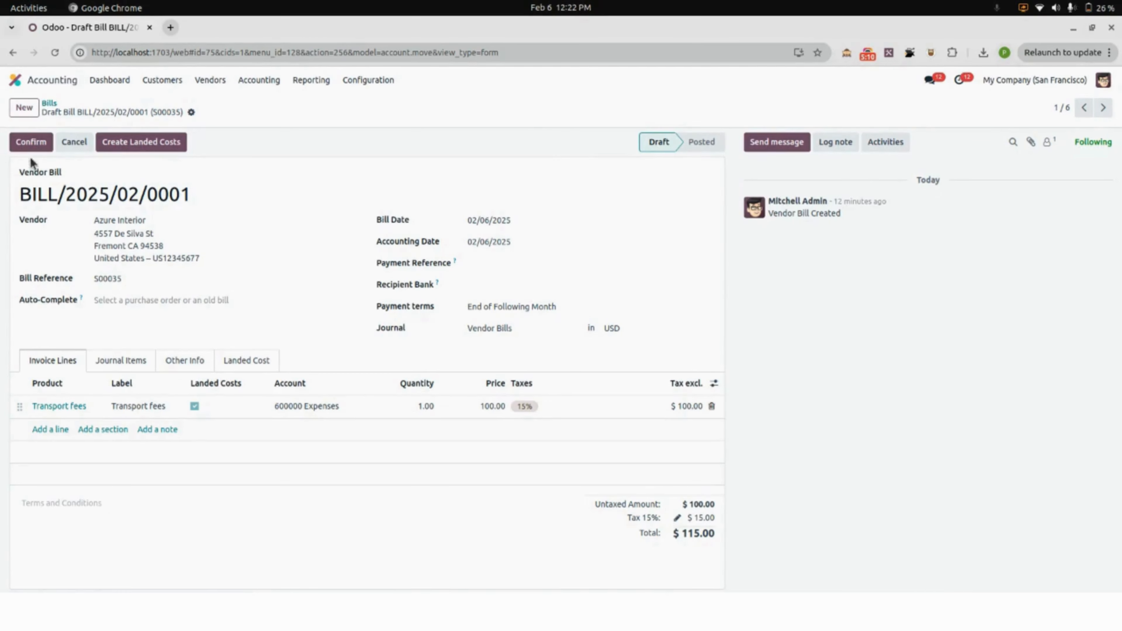
click(16, 80)
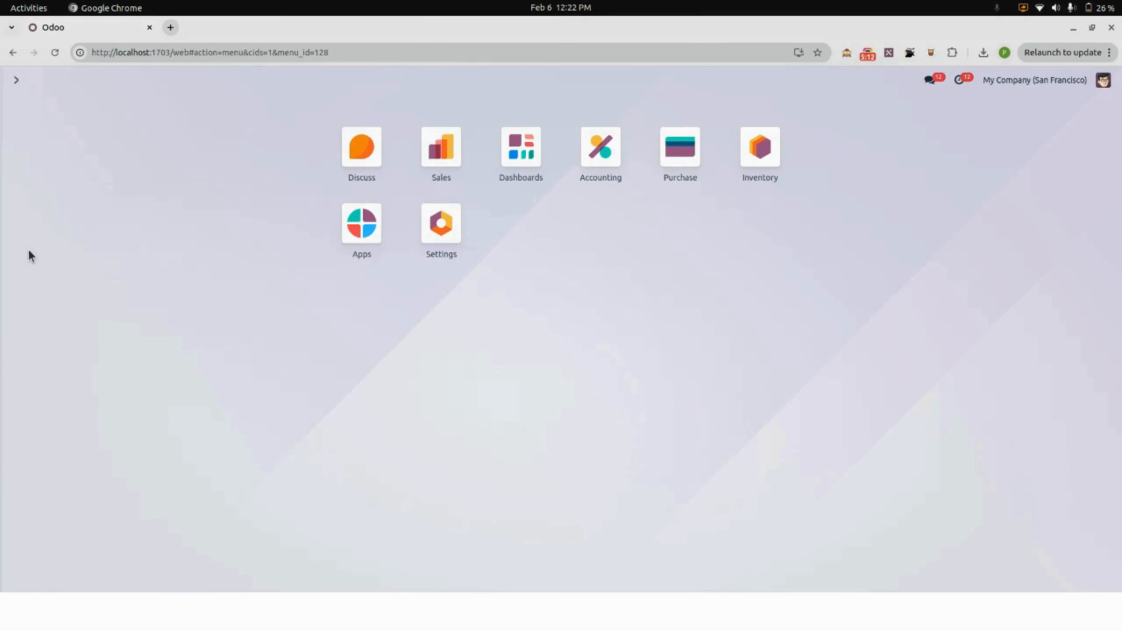